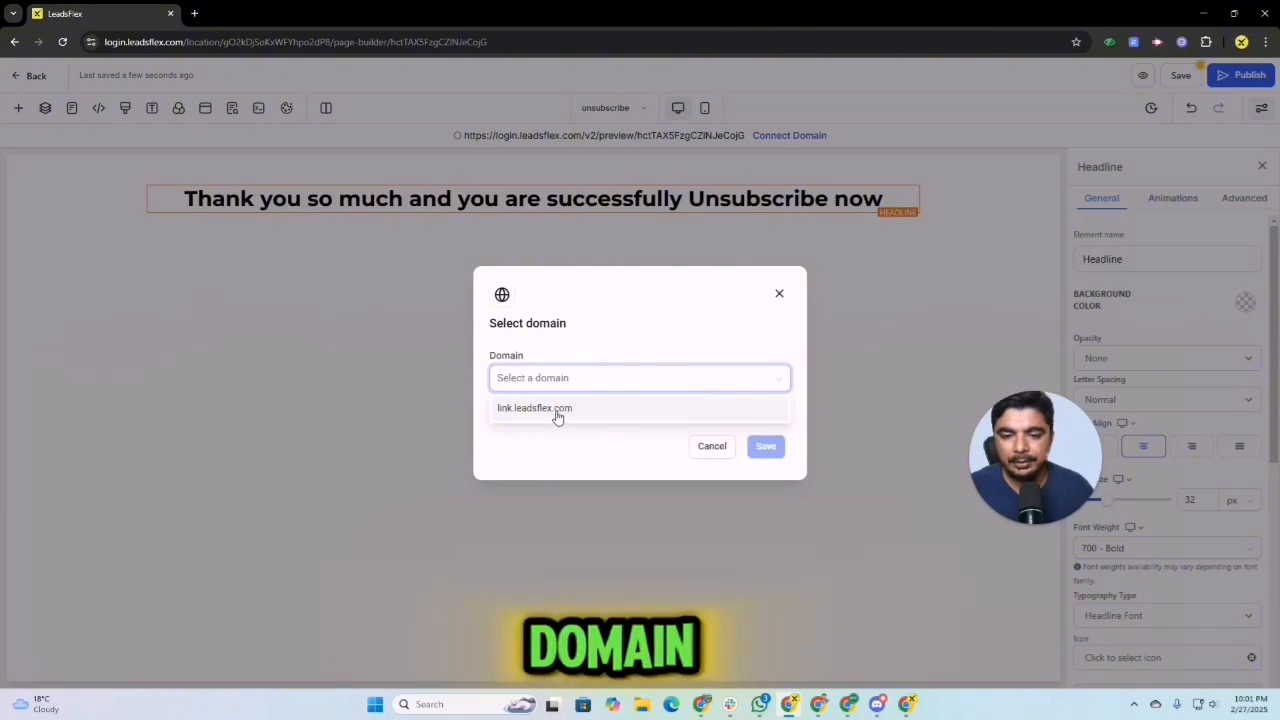
Step: Connect the unsubscribe page to the link.leadsflex.com domain and publish it
click(557, 415)
click(765, 446)
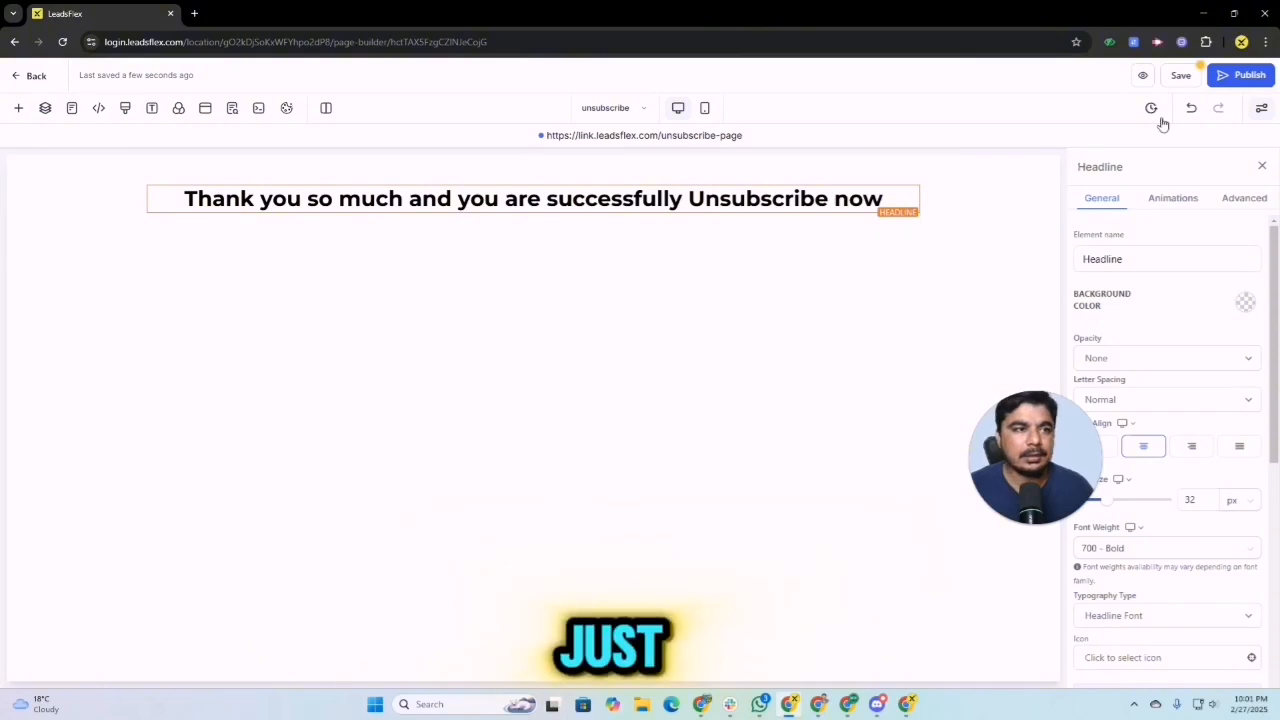
click(1215, 80)
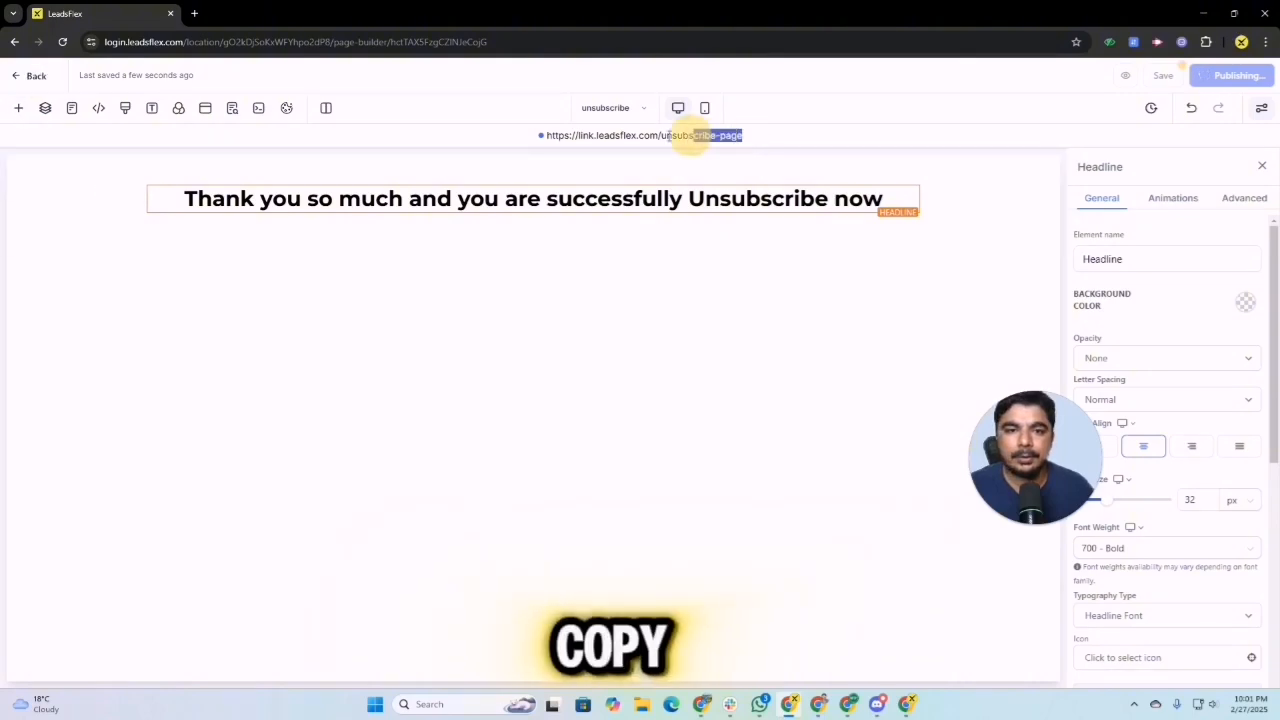
Step: Select the unsubscribe page's full URL and exit the page builder to the funnel's overview
drag(690, 135, 548, 131)
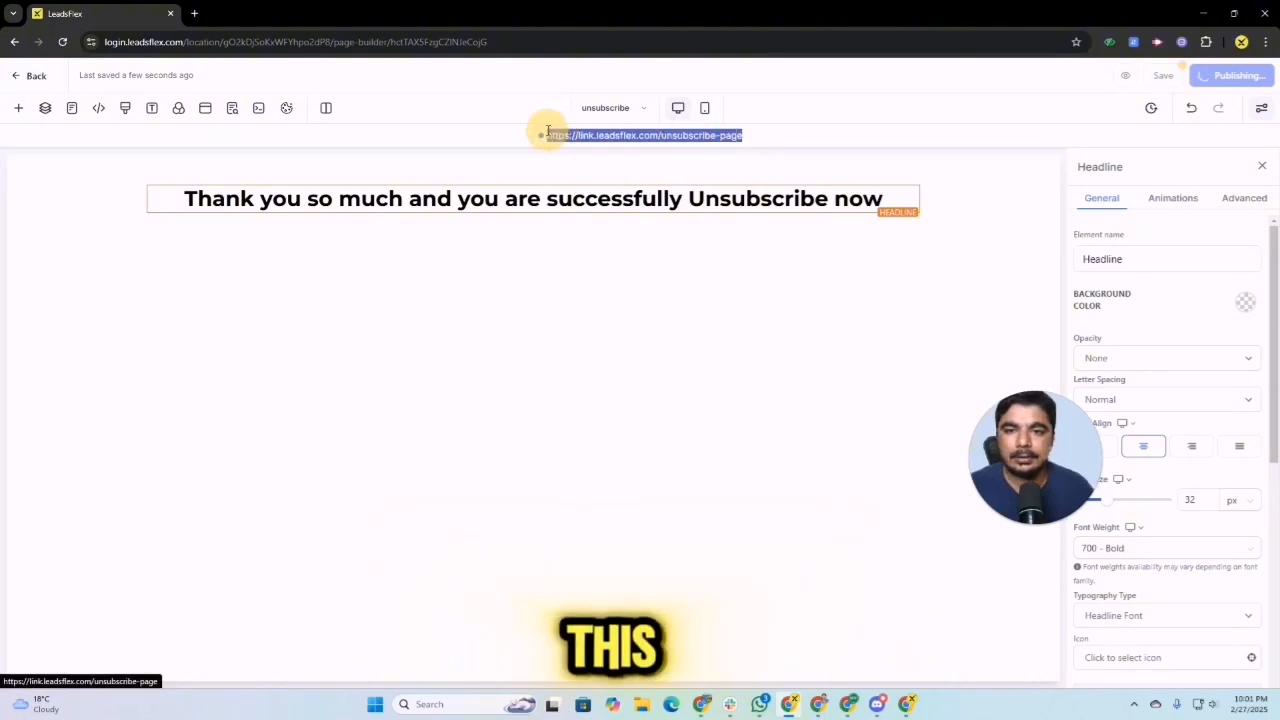
click(14, 77)
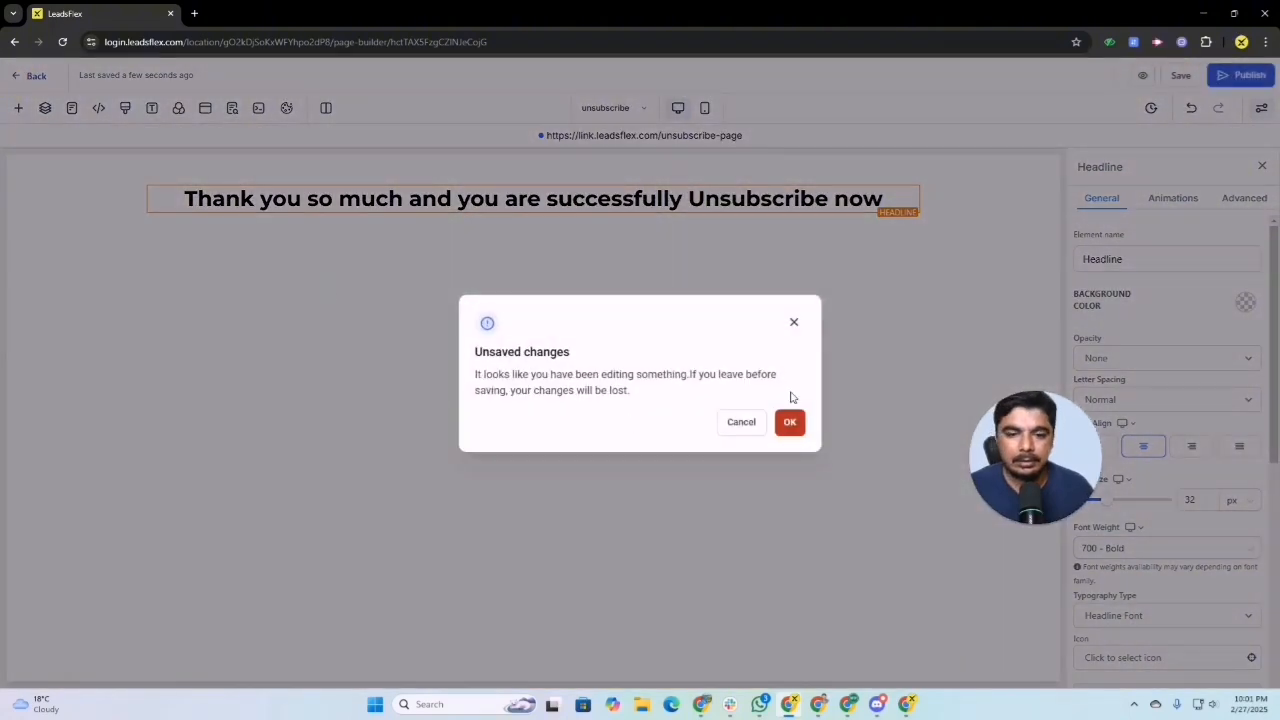
click(794, 323)
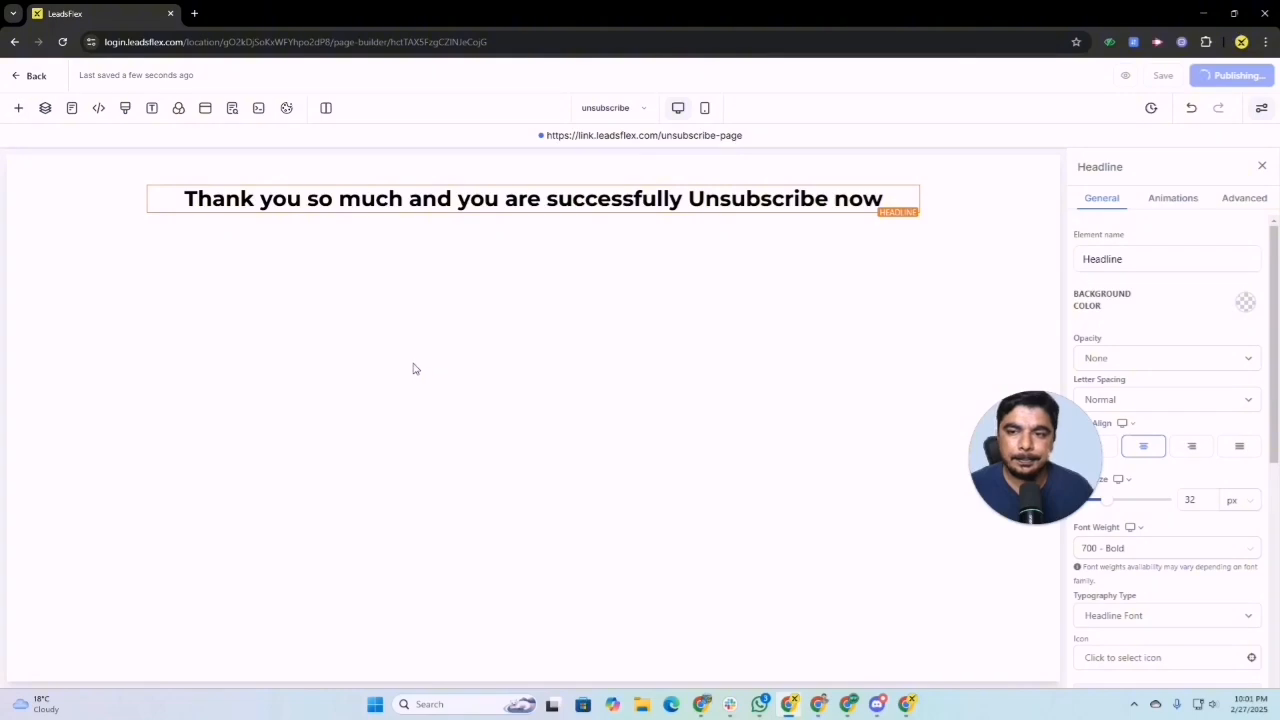
click(30, 76)
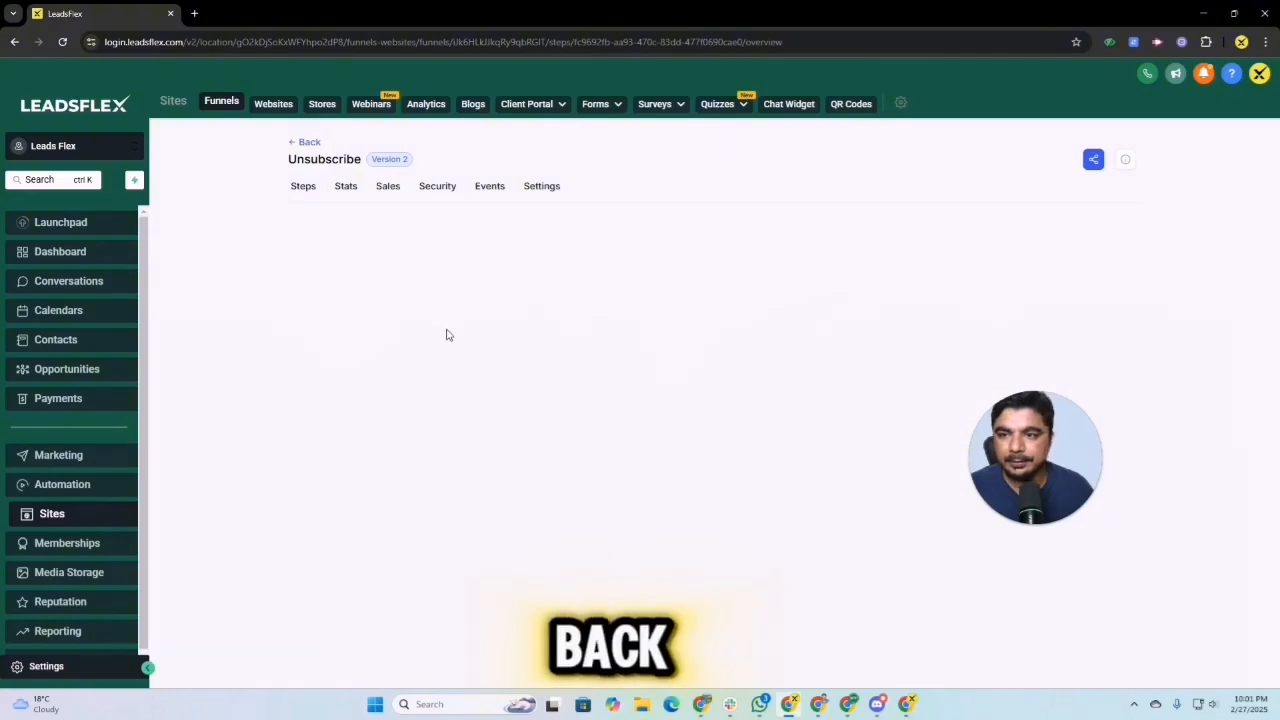
Step: Return to the funnels list and reopen the Unsubscribe funnel
click(303, 143)
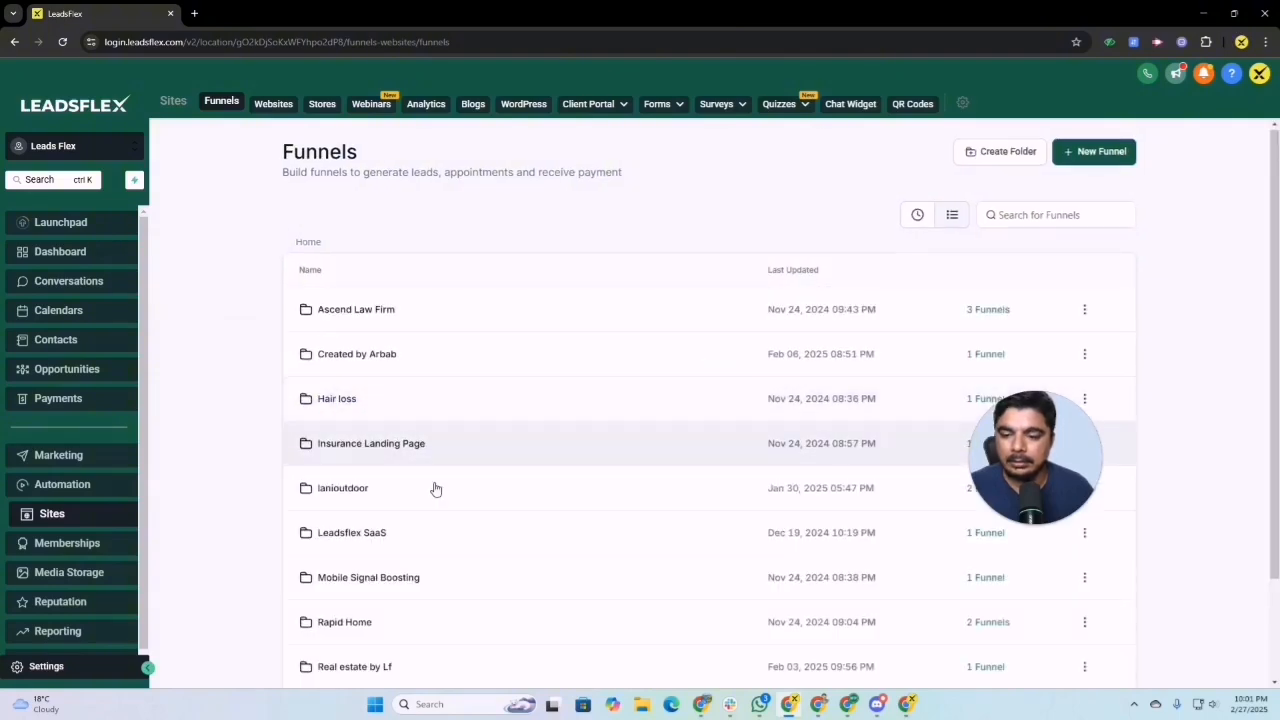
scroll(435, 488, down, 2)
click(1059, 627)
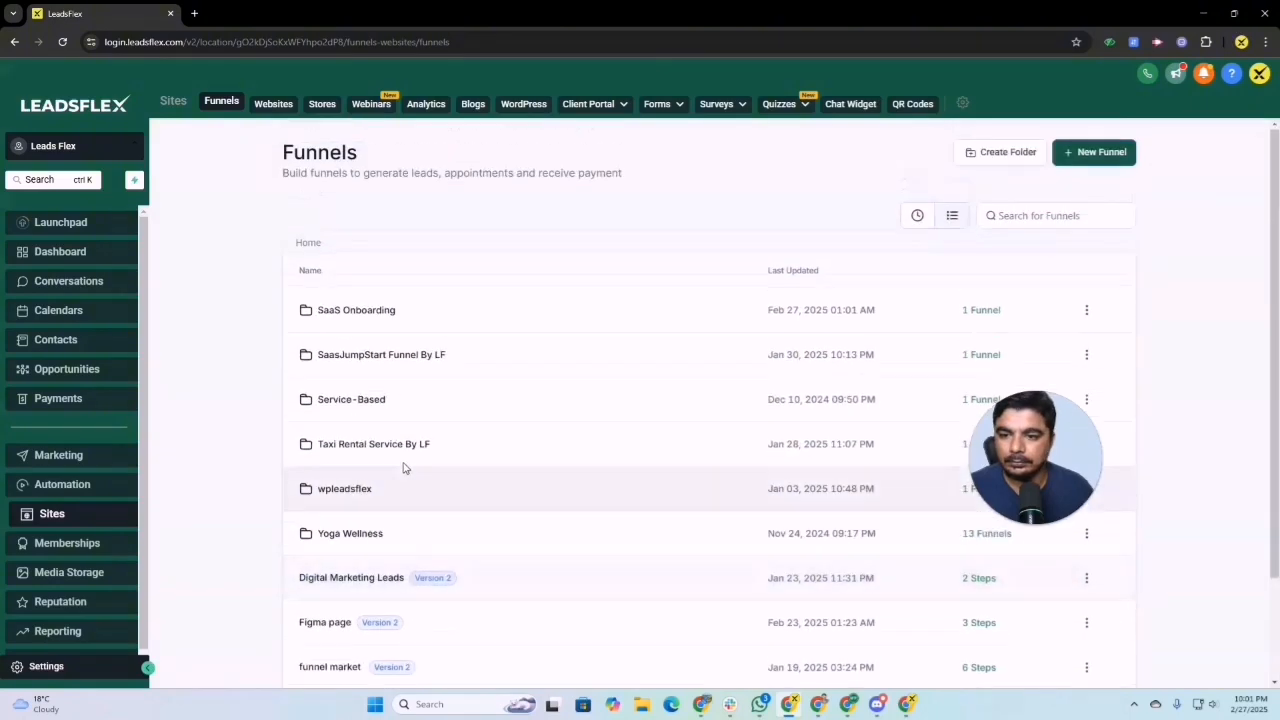
scroll(414, 466, down, 2)
click(331, 590)
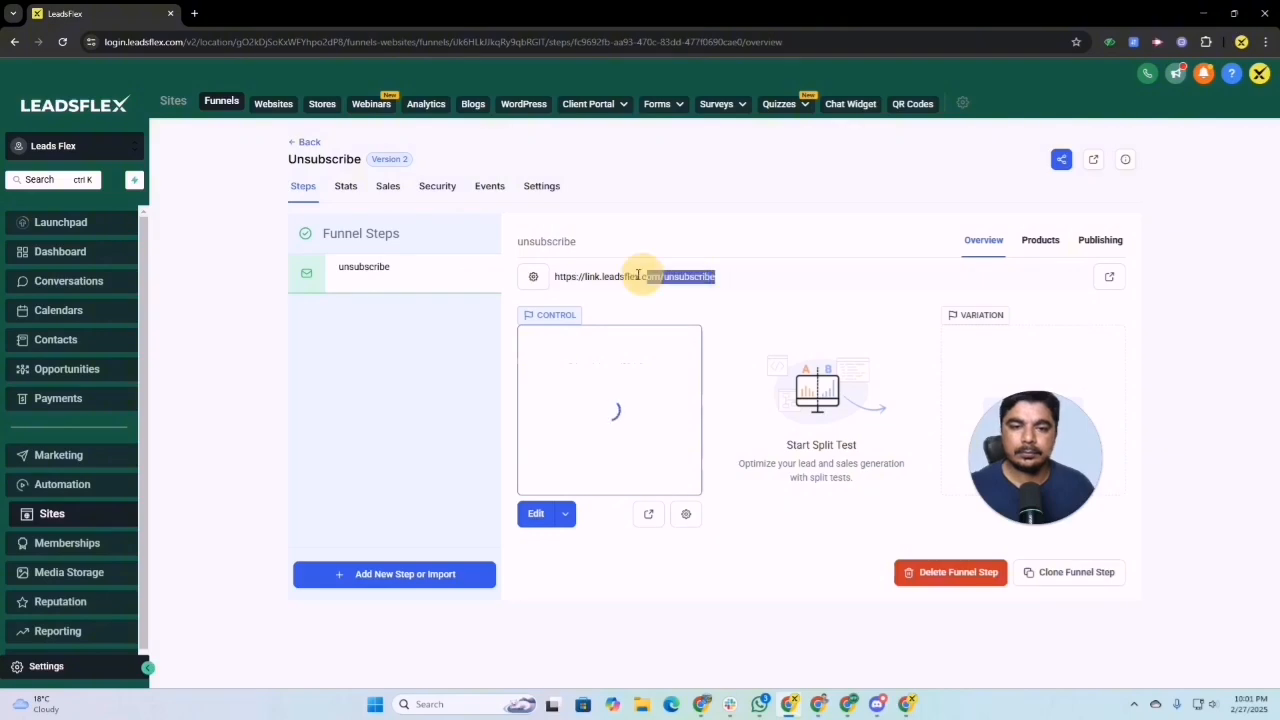
drag(638, 275, 559, 275)
right_click(570, 272)
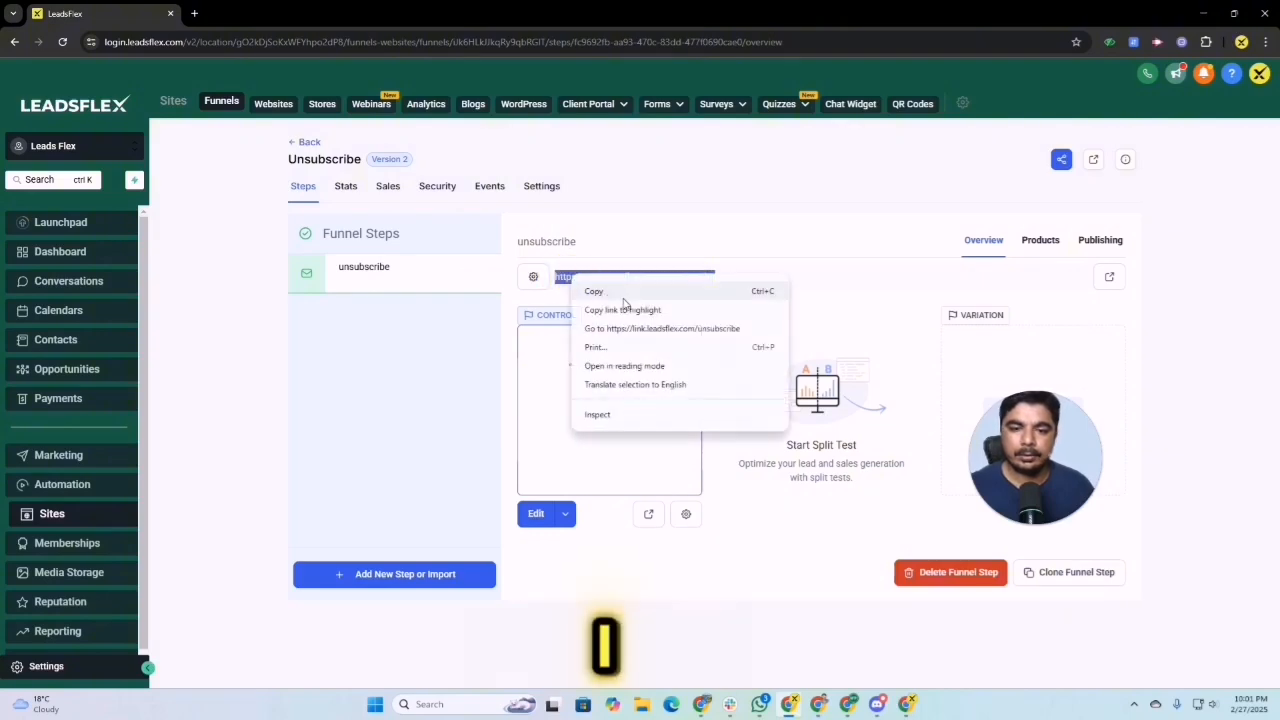
click(592, 290)
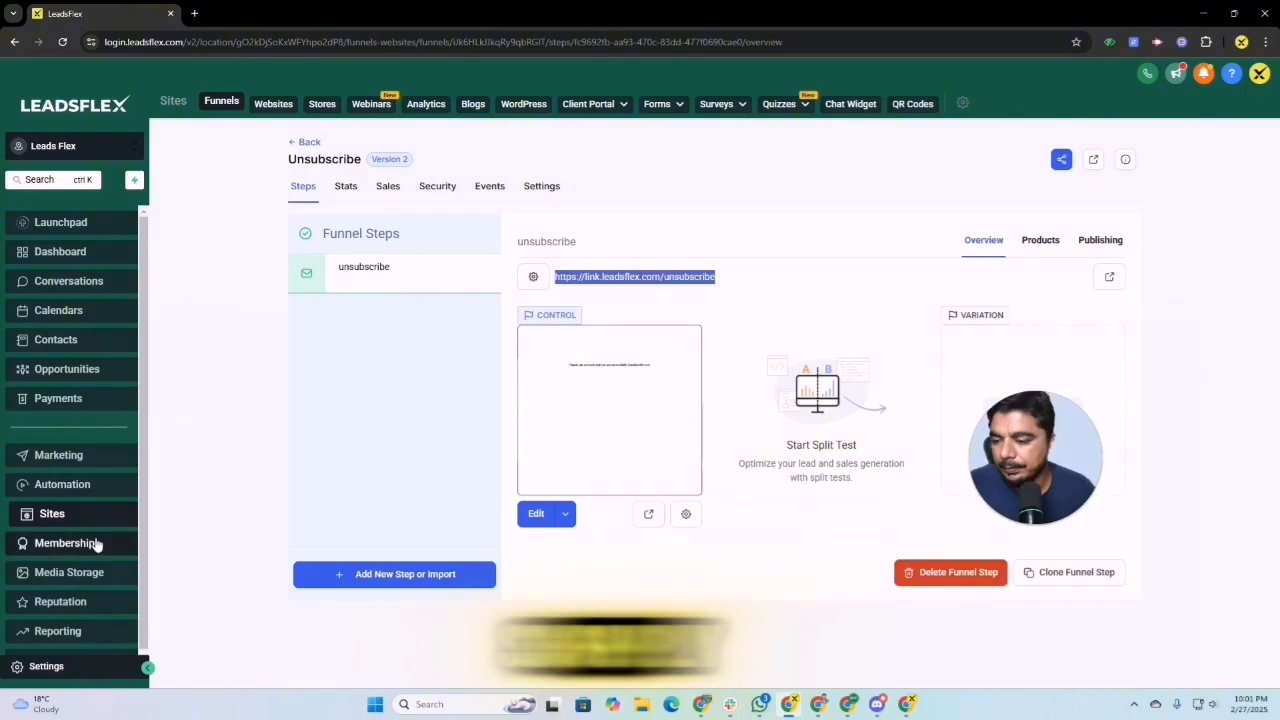
scroll(91, 568, down, 1)
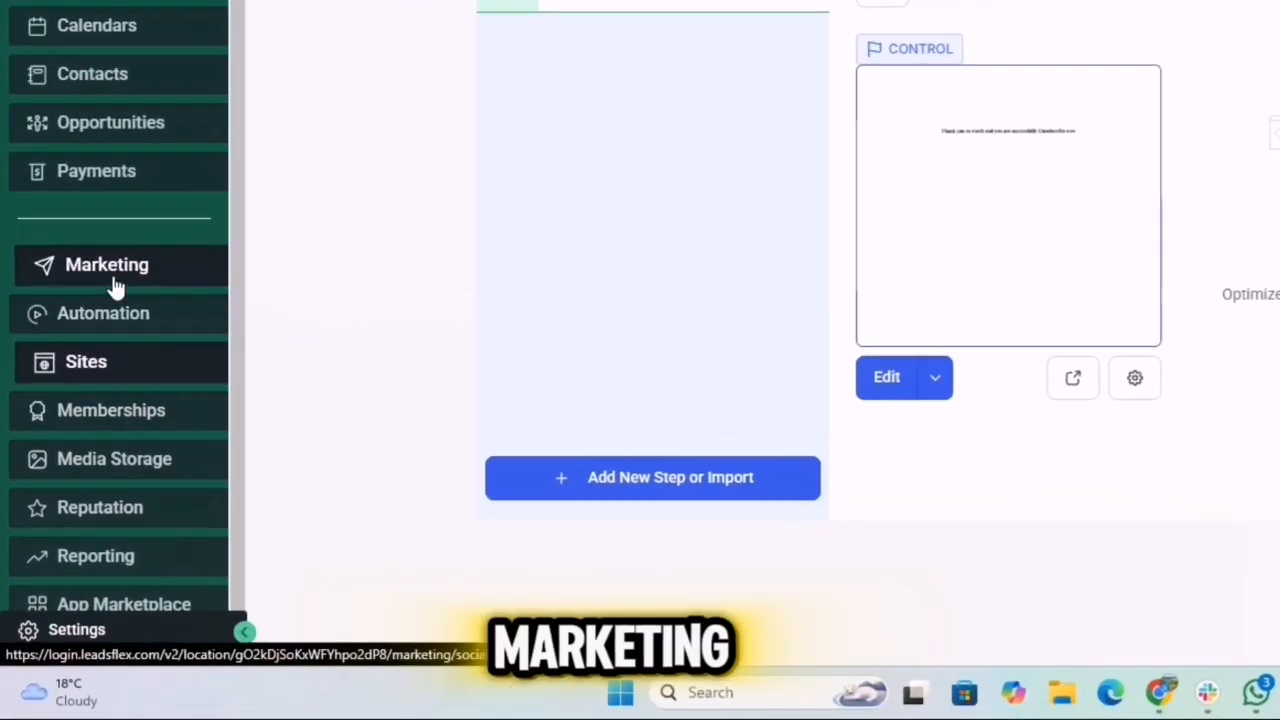
click(90, 344)
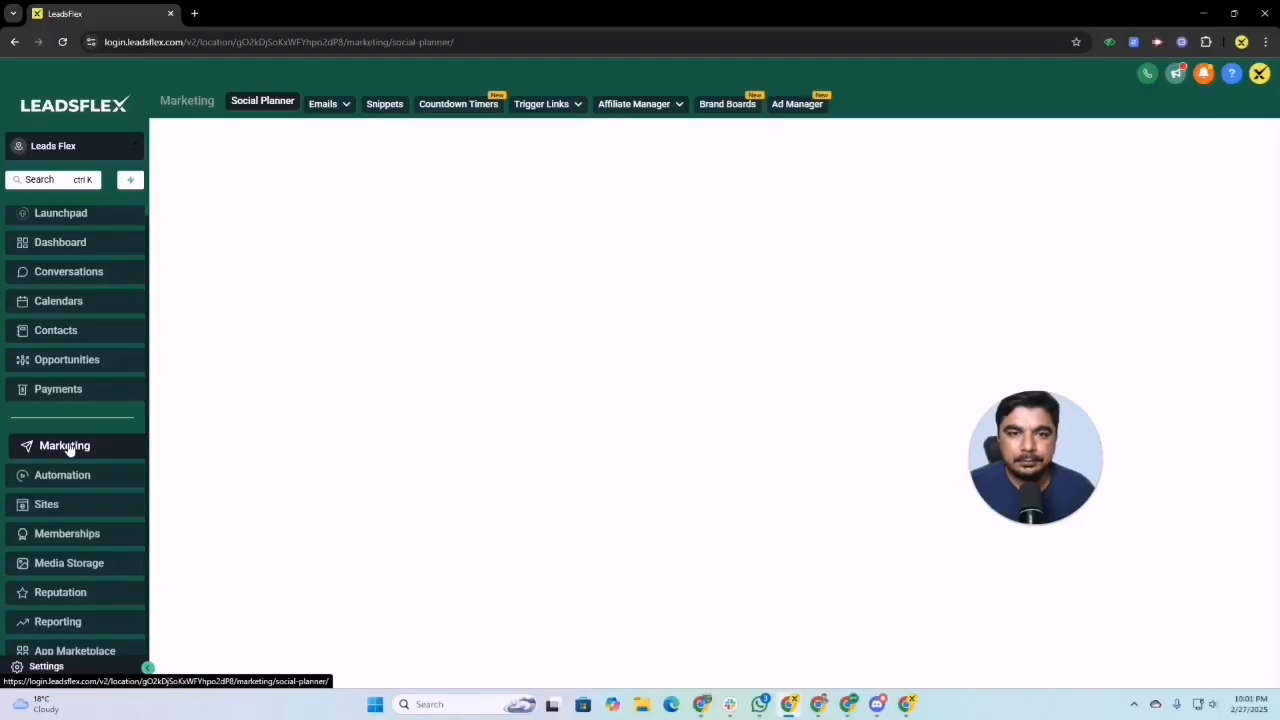
click(556, 104)
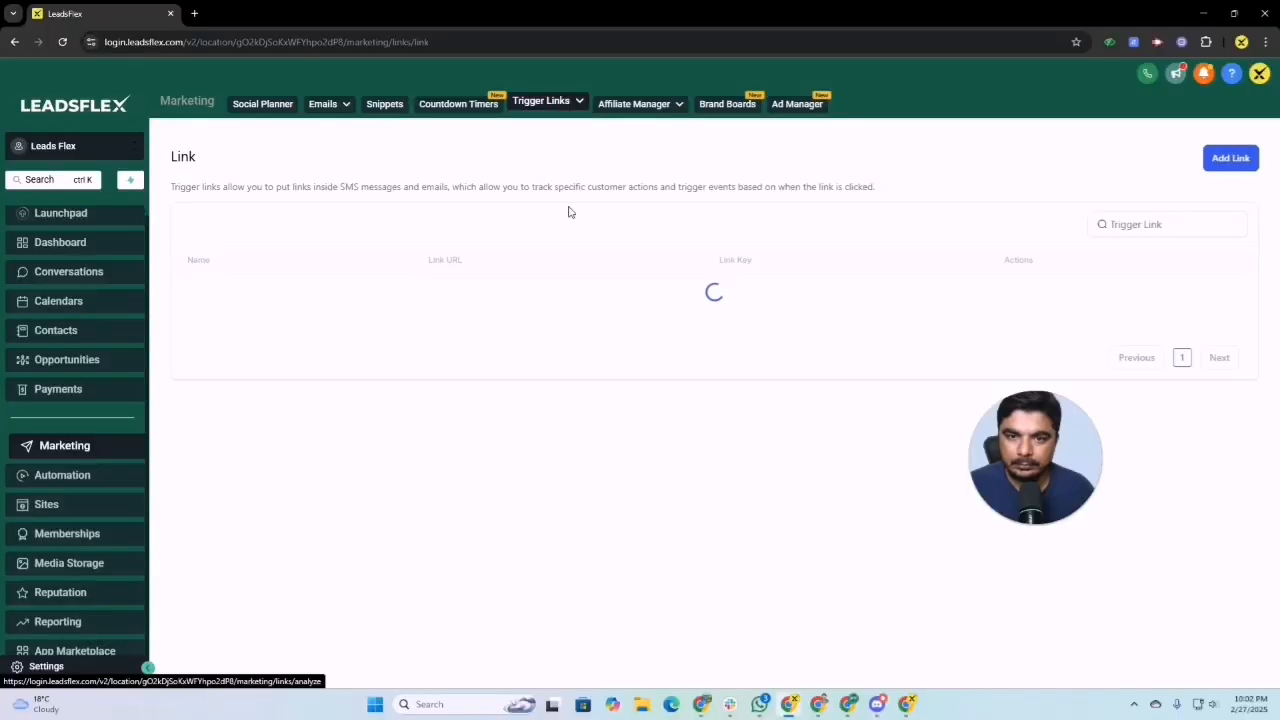
click(1230, 158)
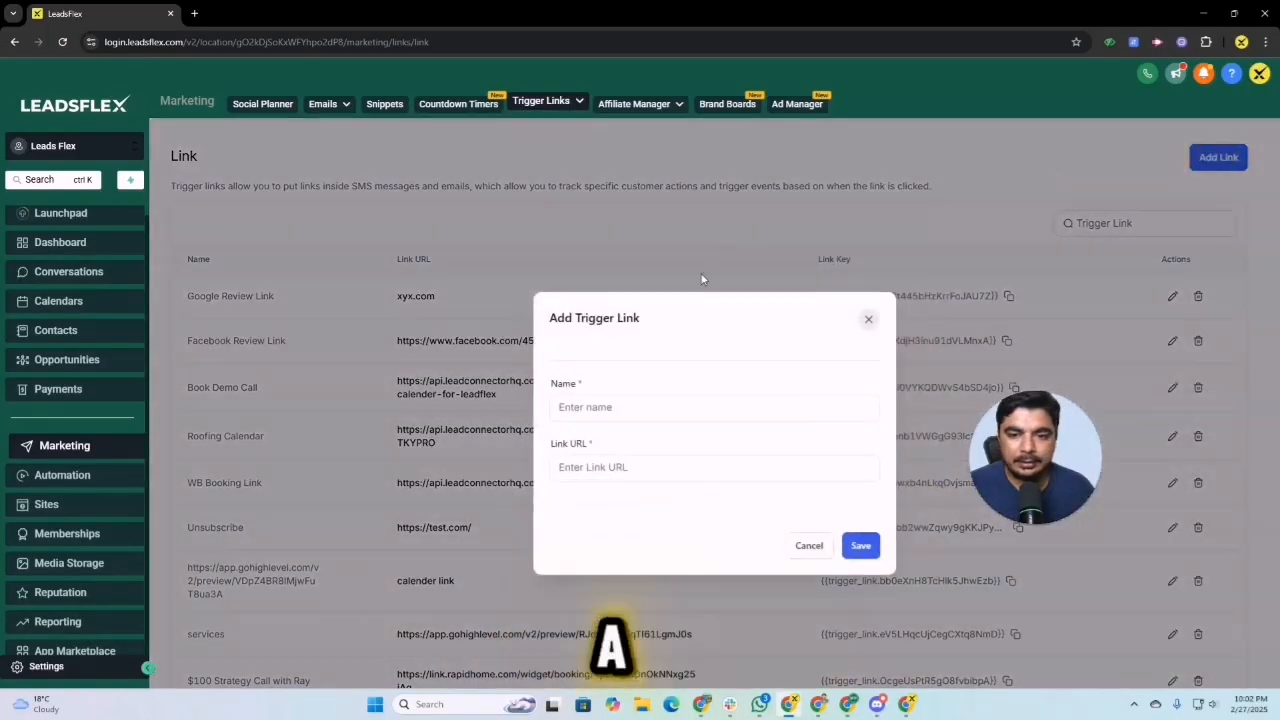
click(444, 328)
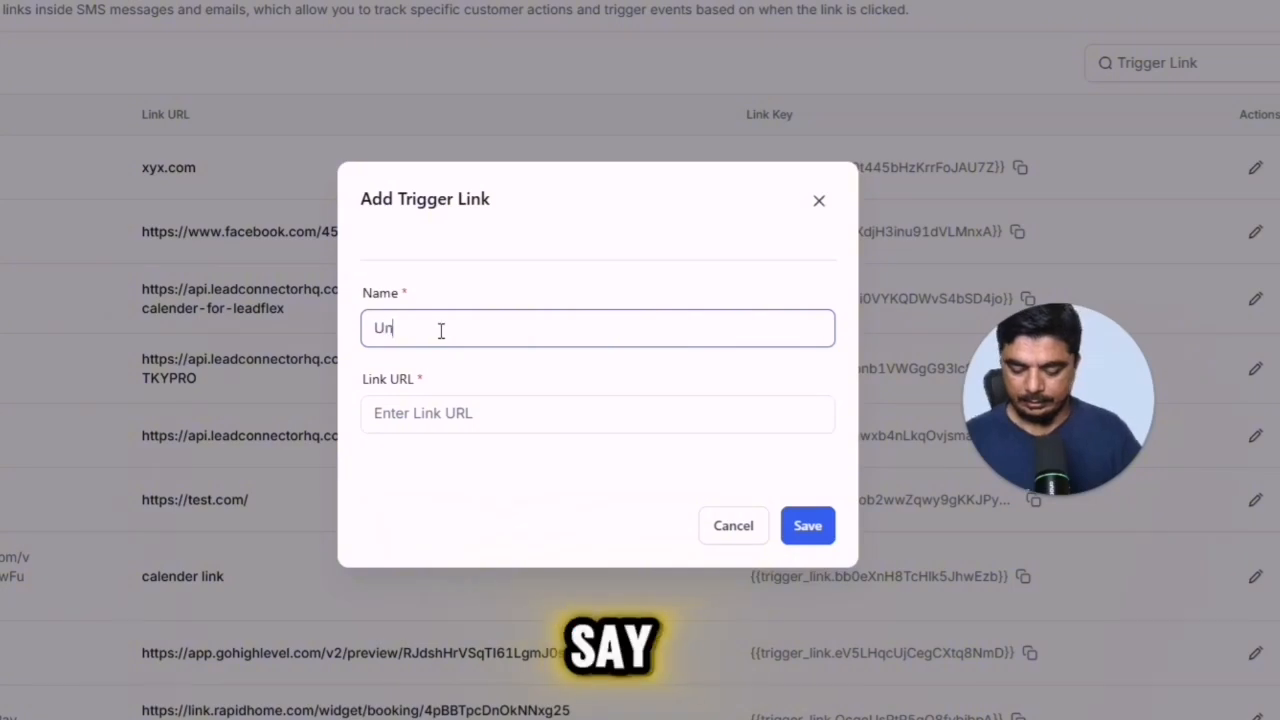
text(Unsubscribe Link)
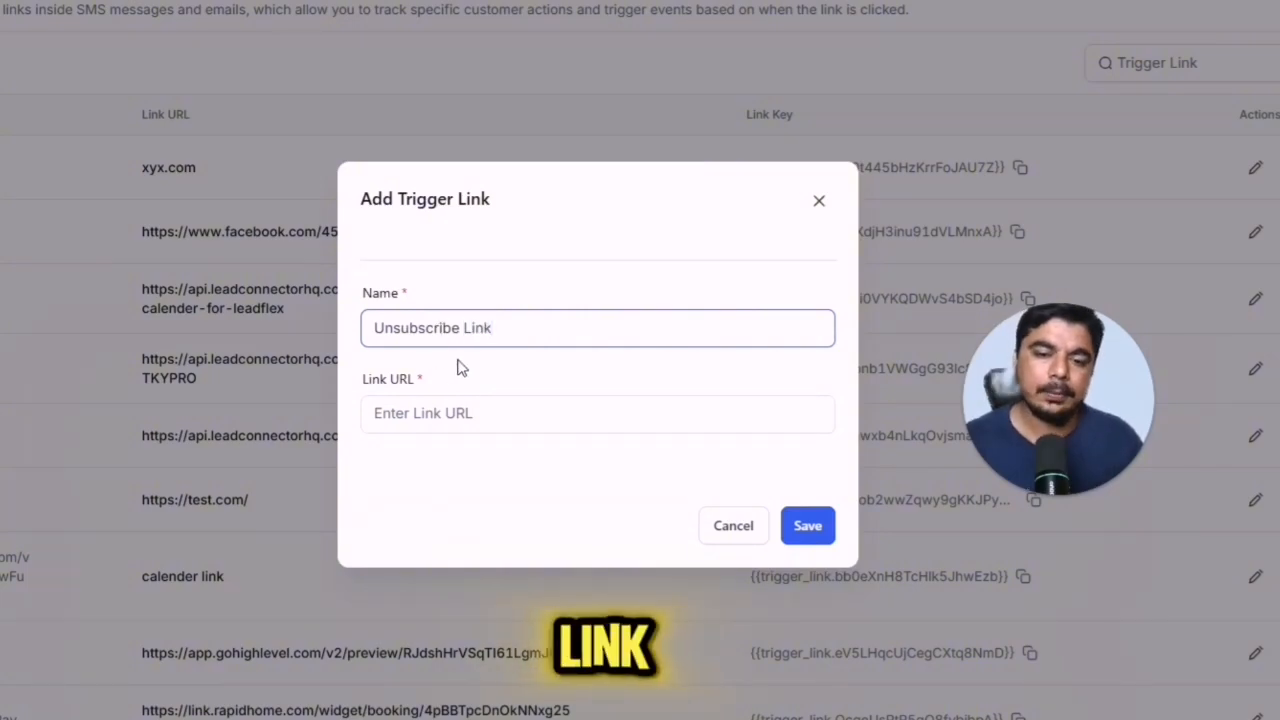
click(457, 414)
key(ctrl+v)
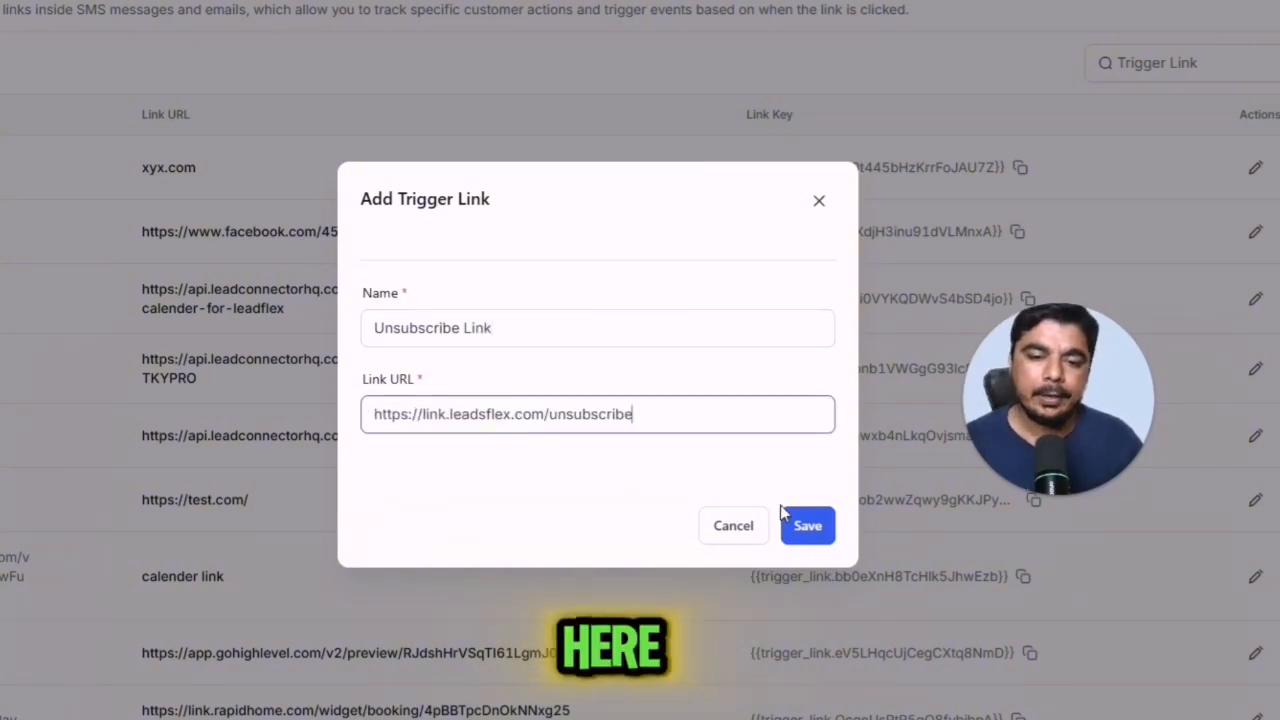
click(808, 528)
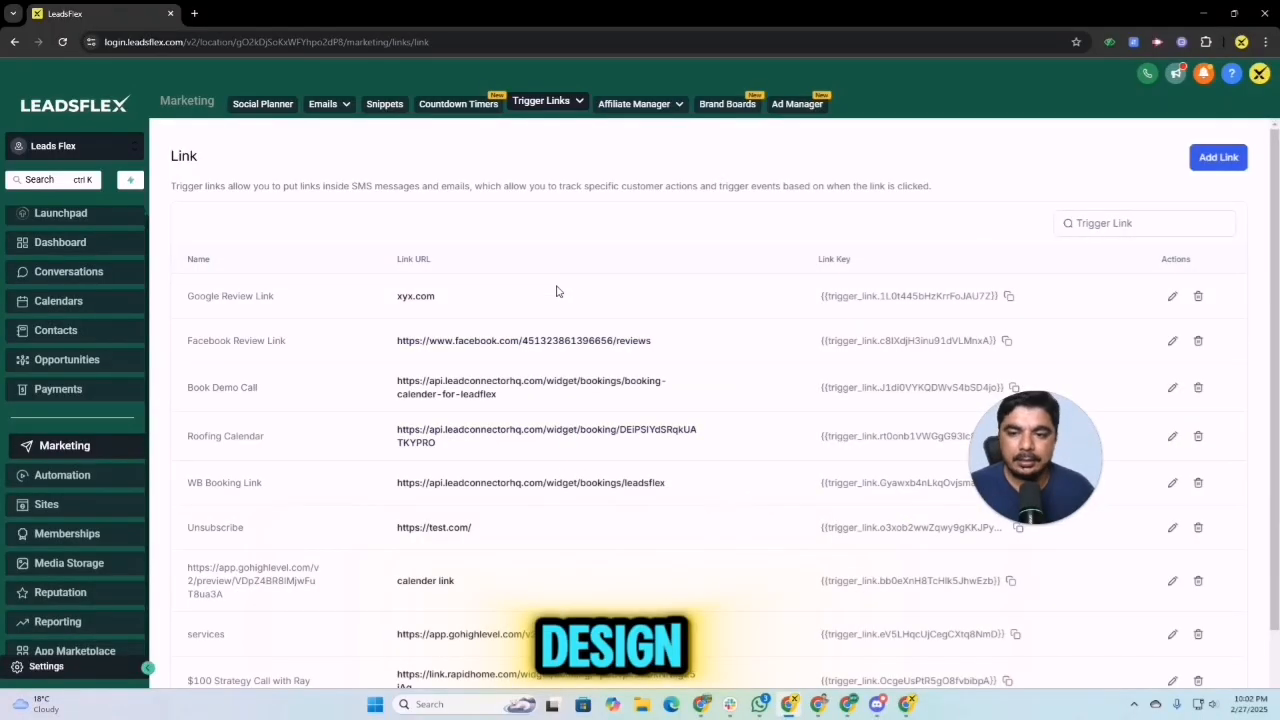
Step: Create a new automation workflow from scratch and name it "00_ Unsubscribe link"
click(85, 483)
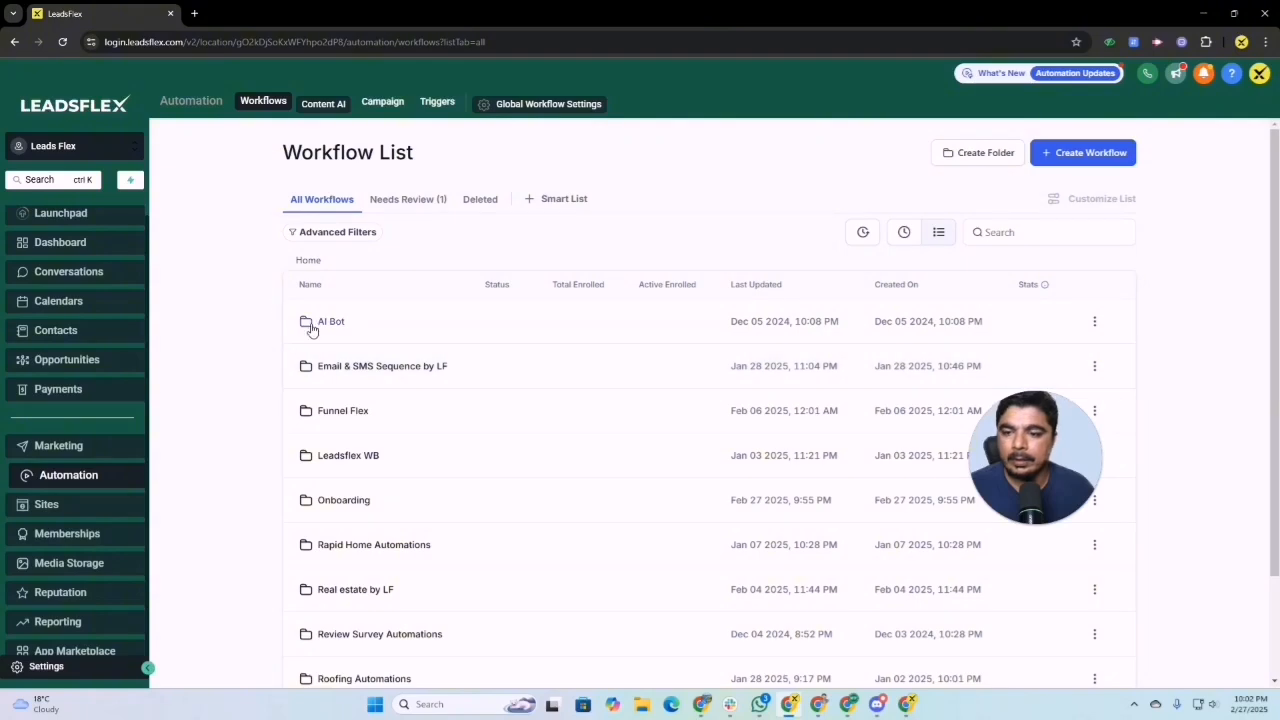
click(1083, 152)
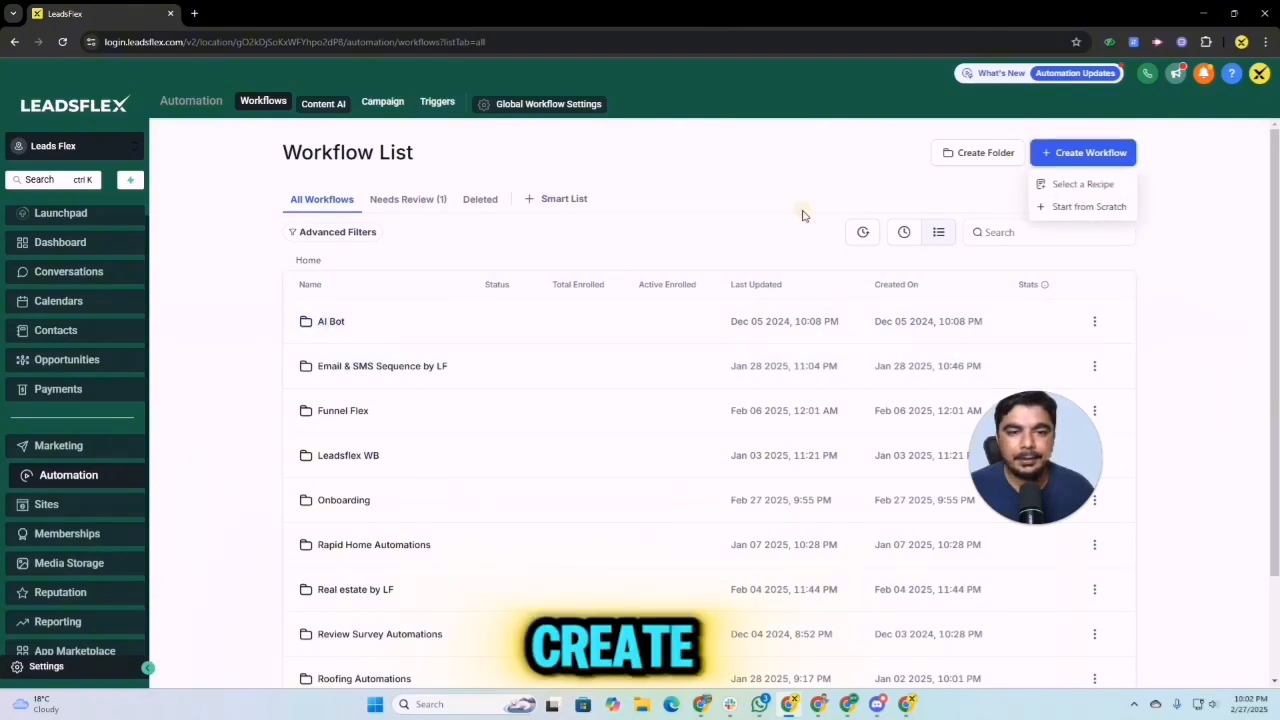
click(1051, 190)
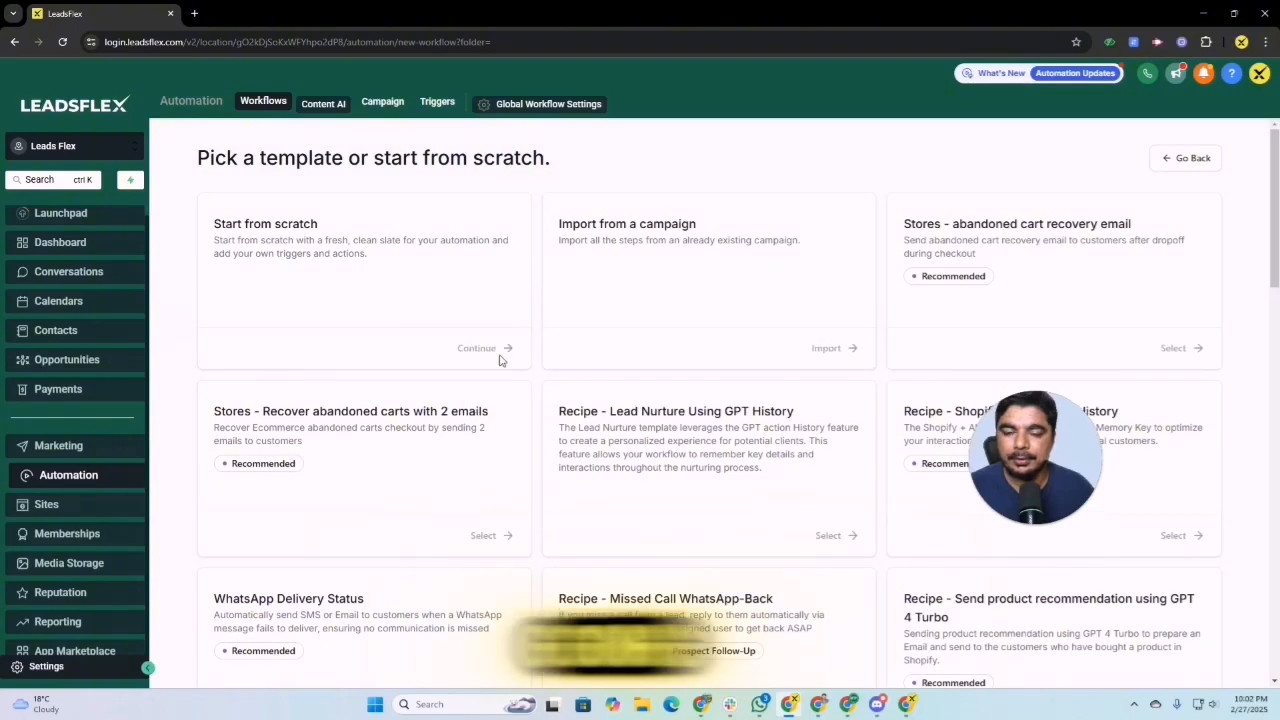
click(507, 349)
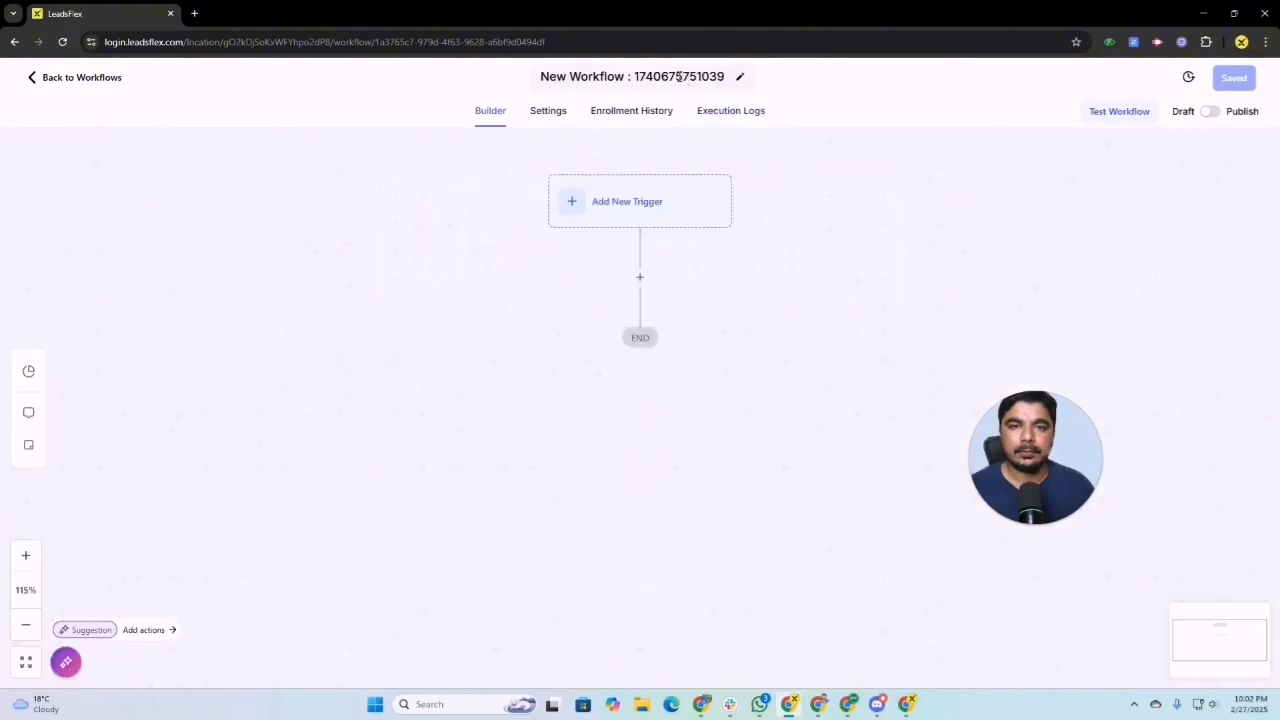
triple_click(680, 77)
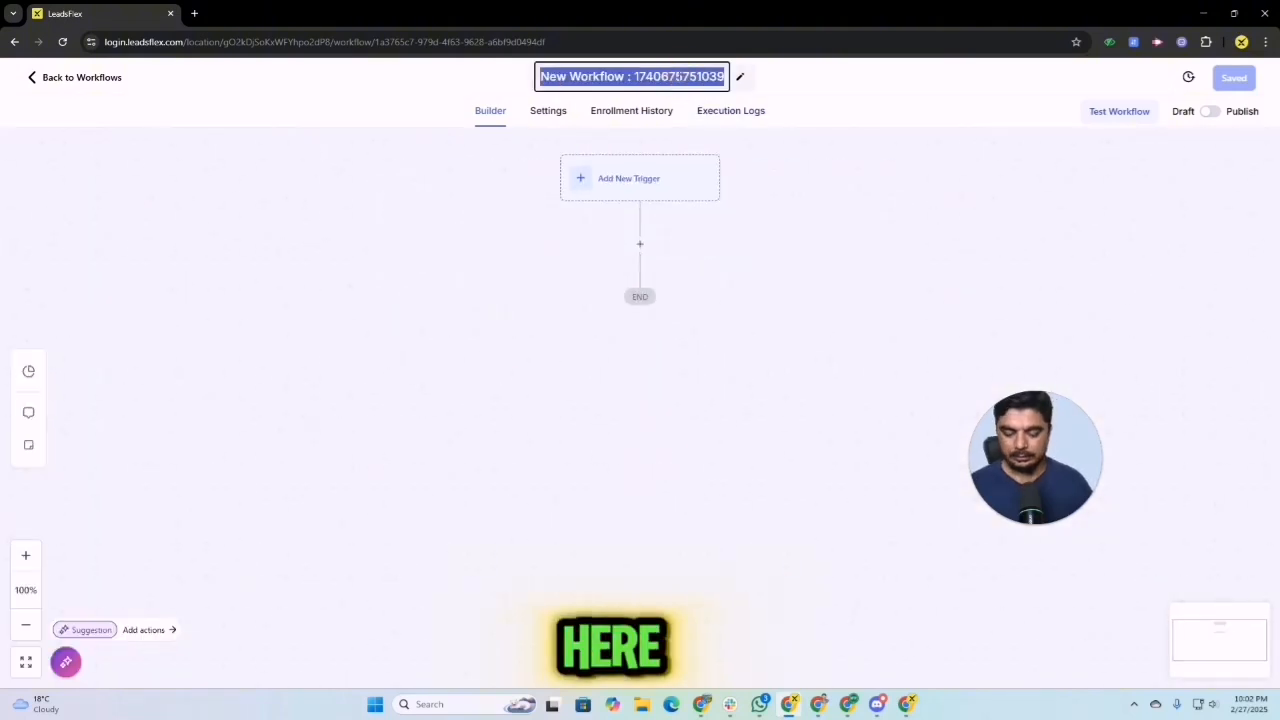
text(00_ Unsubscribe link)
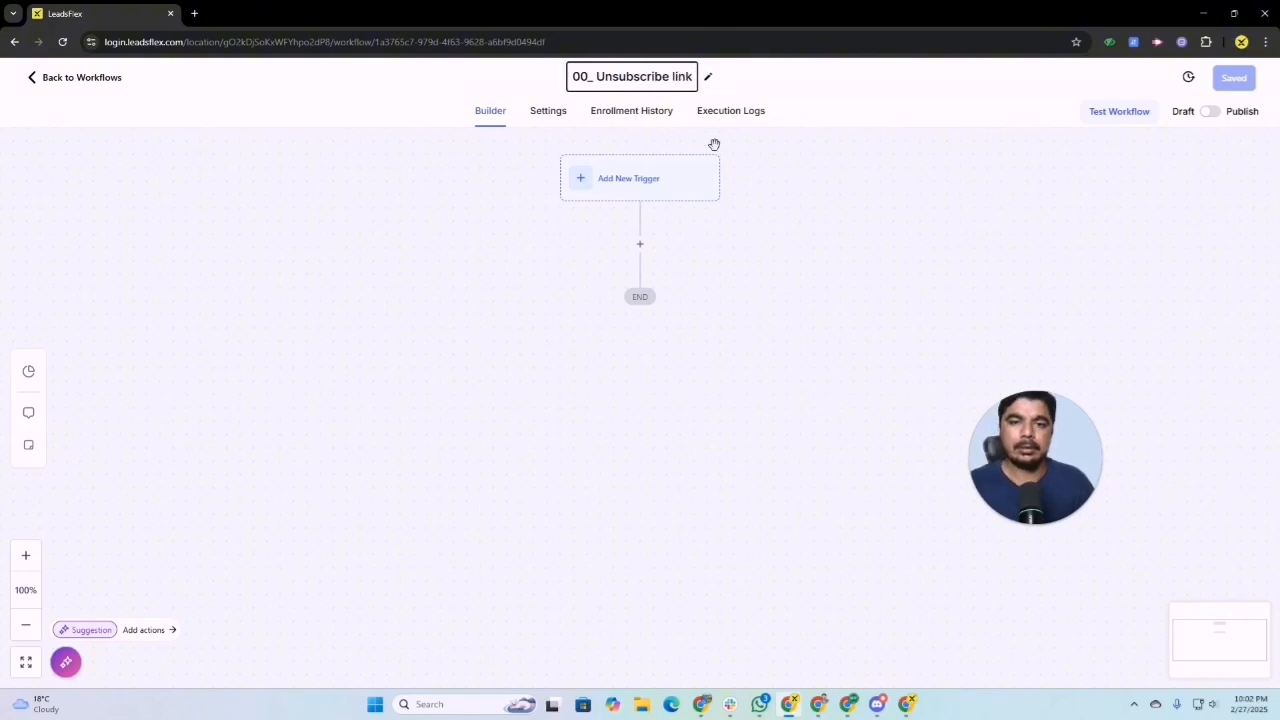
Step: Add a Trigger Link Clicked trigger to the workflow
click(623, 177)
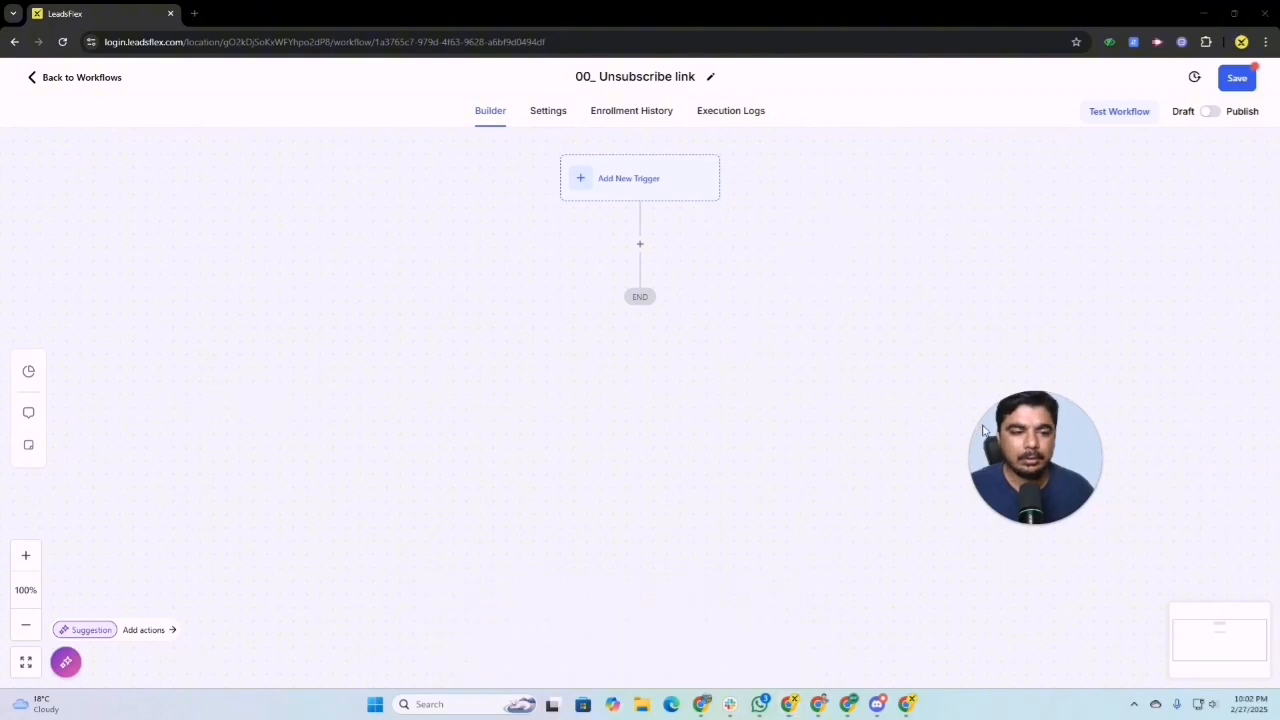
click(665, 195)
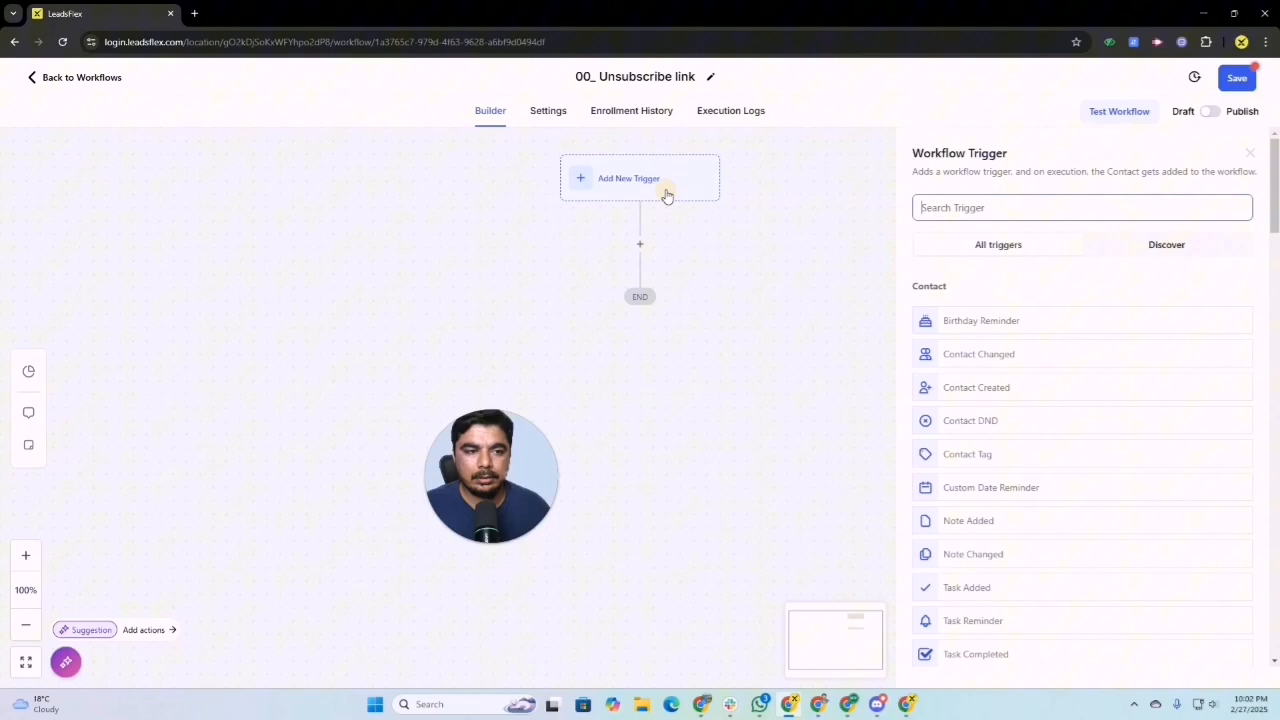
click(1025, 213)
text(tri)
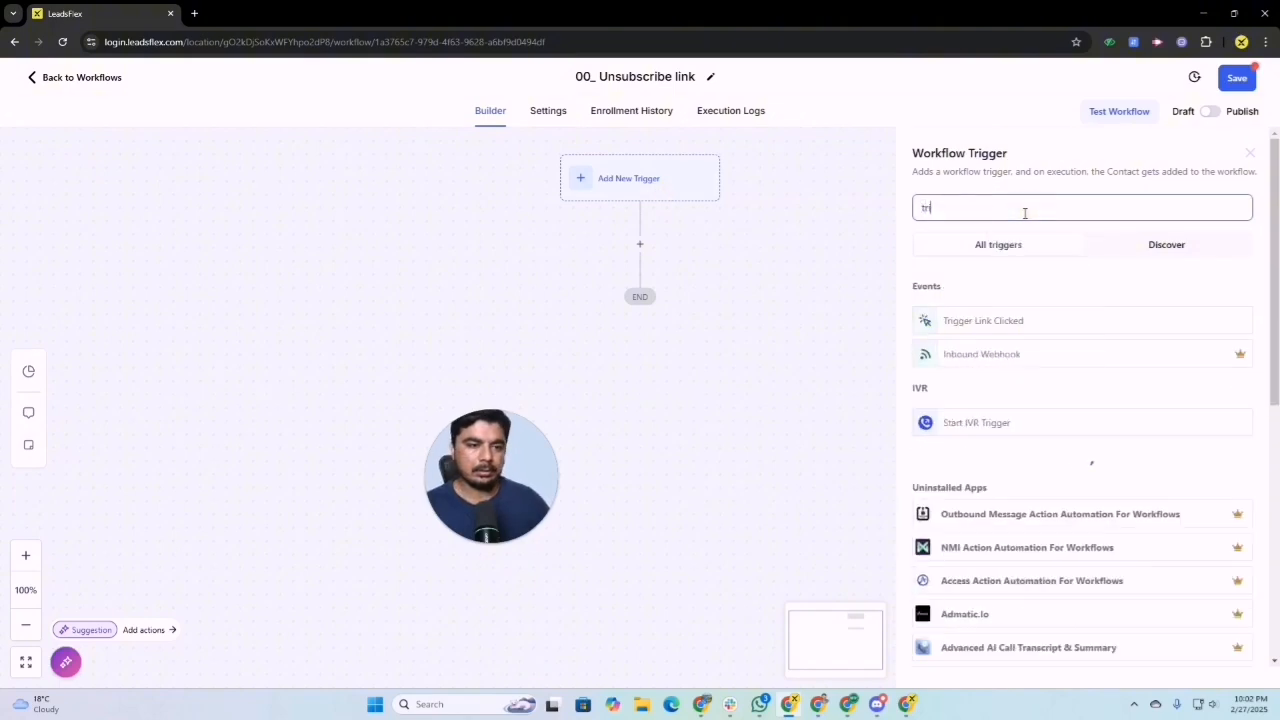
click(991, 320)
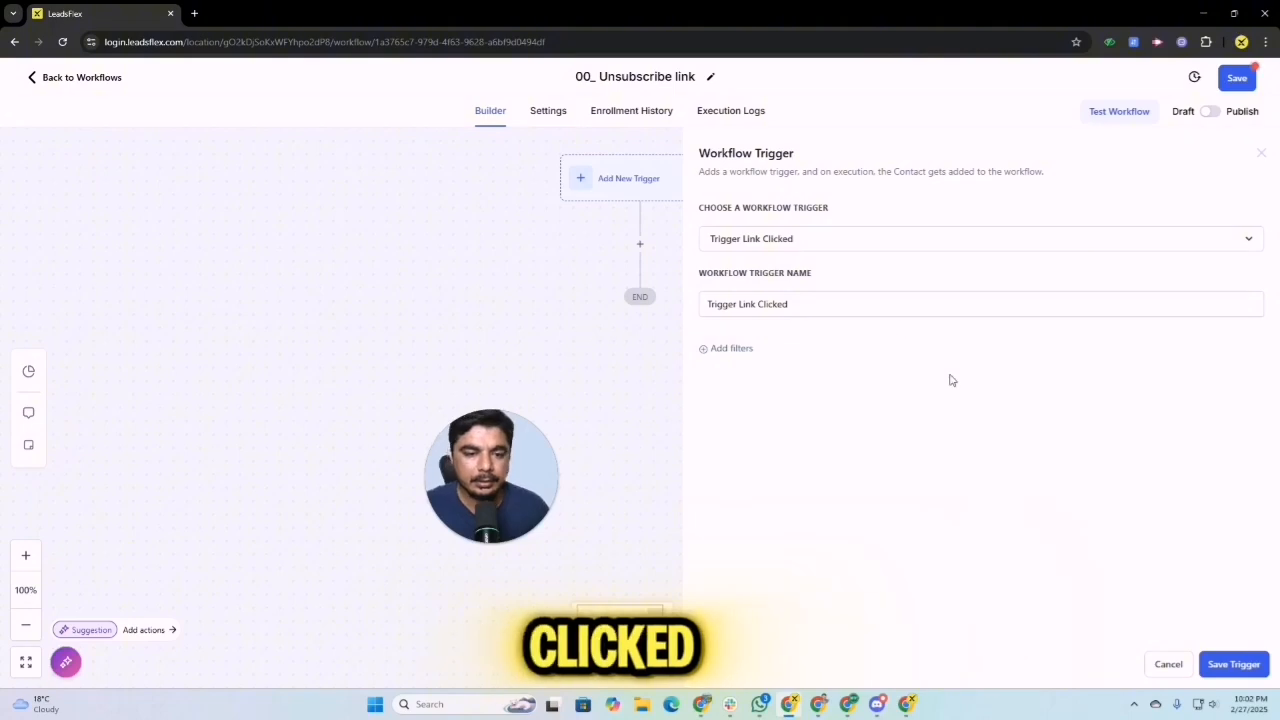
Step: Filter the trigger to the "Unsubscribe Link" trigger link and save the trigger
click(731, 350)
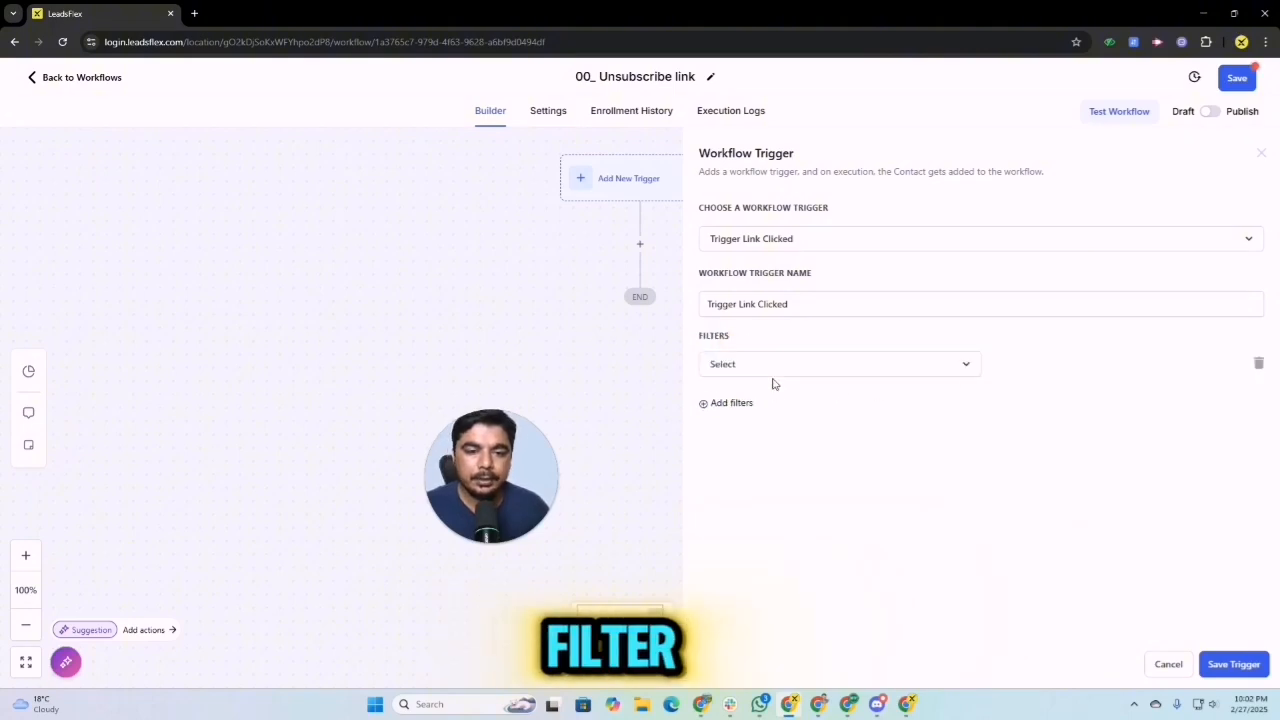
click(777, 366)
click(760, 457)
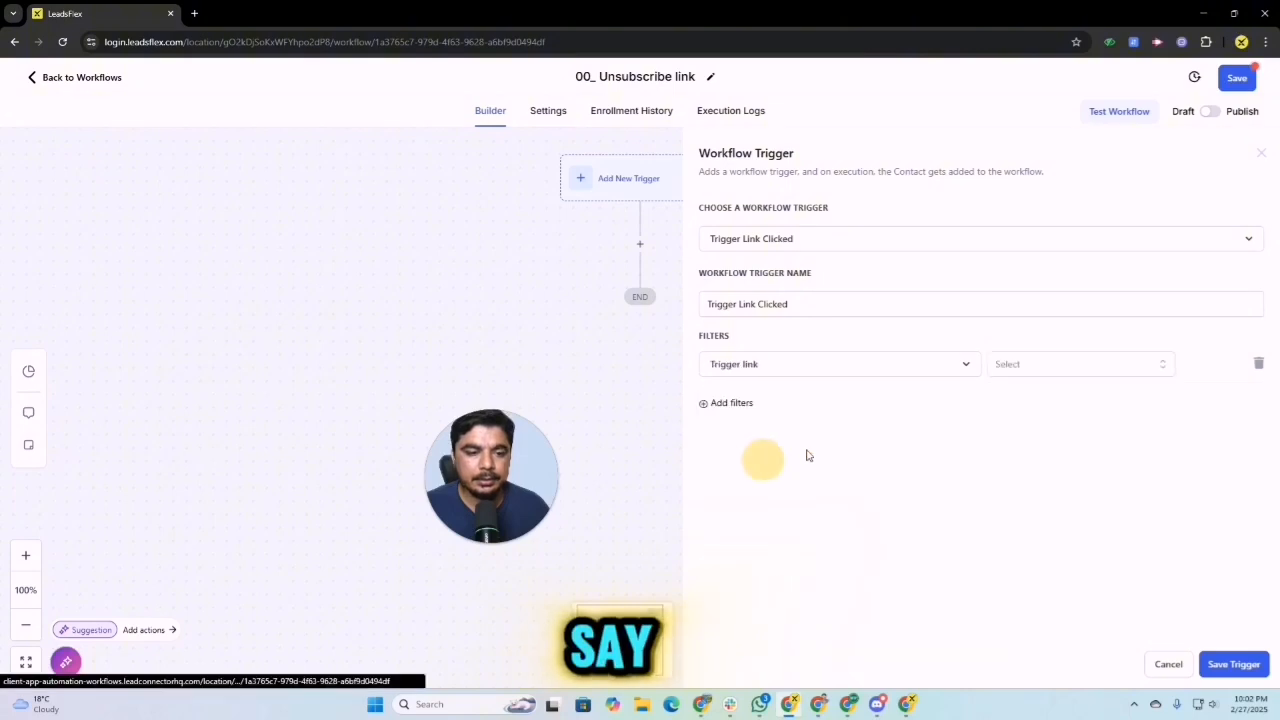
click(1054, 368)
scroll(1068, 448, down, 5)
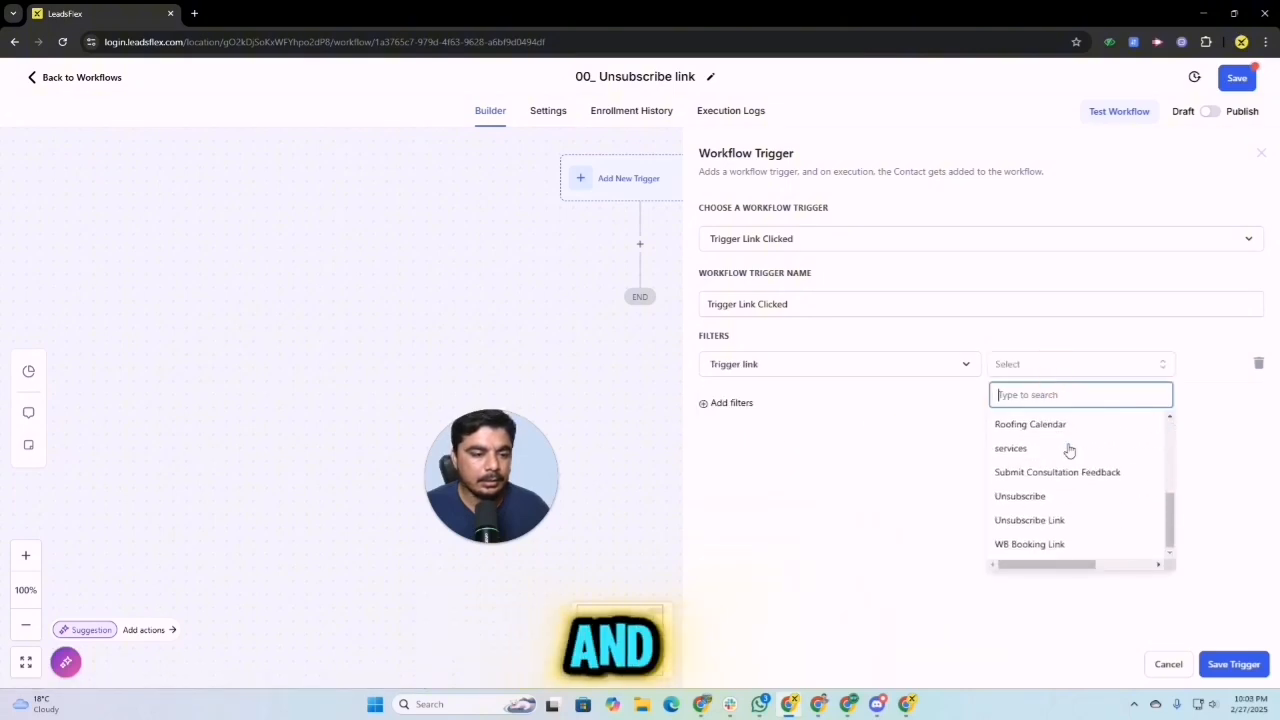
click(1021, 522)
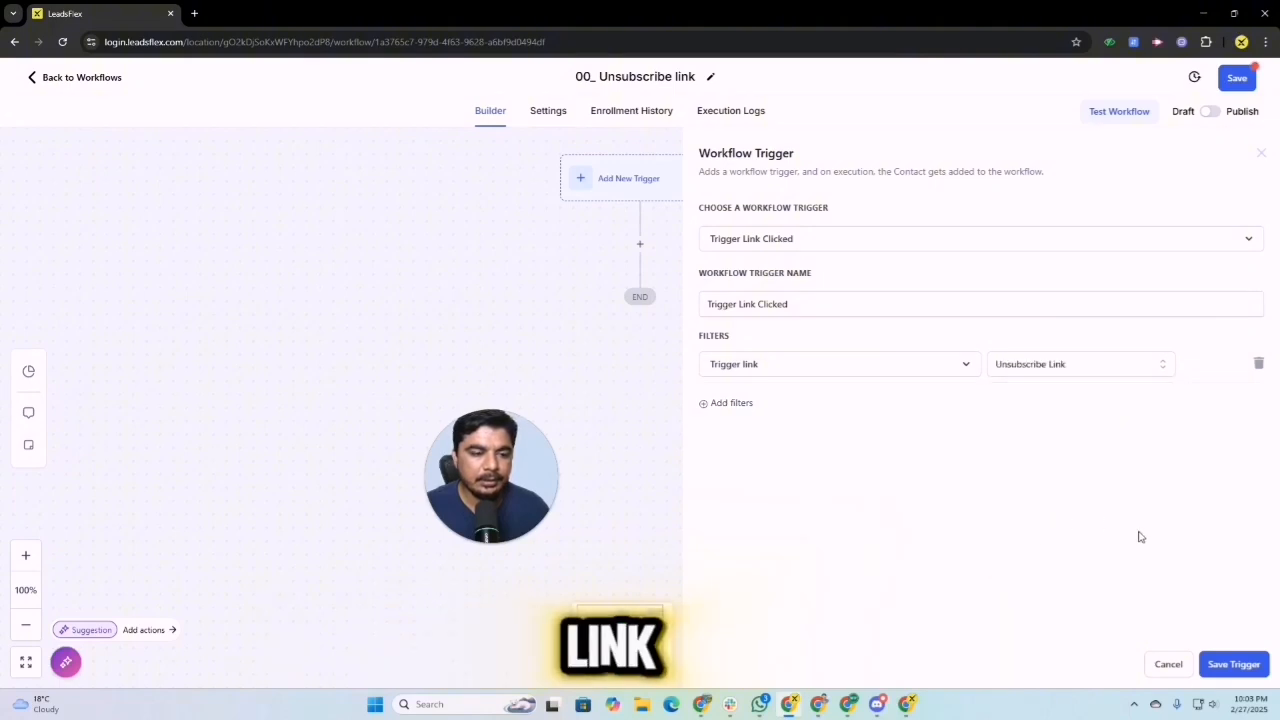
click(1232, 663)
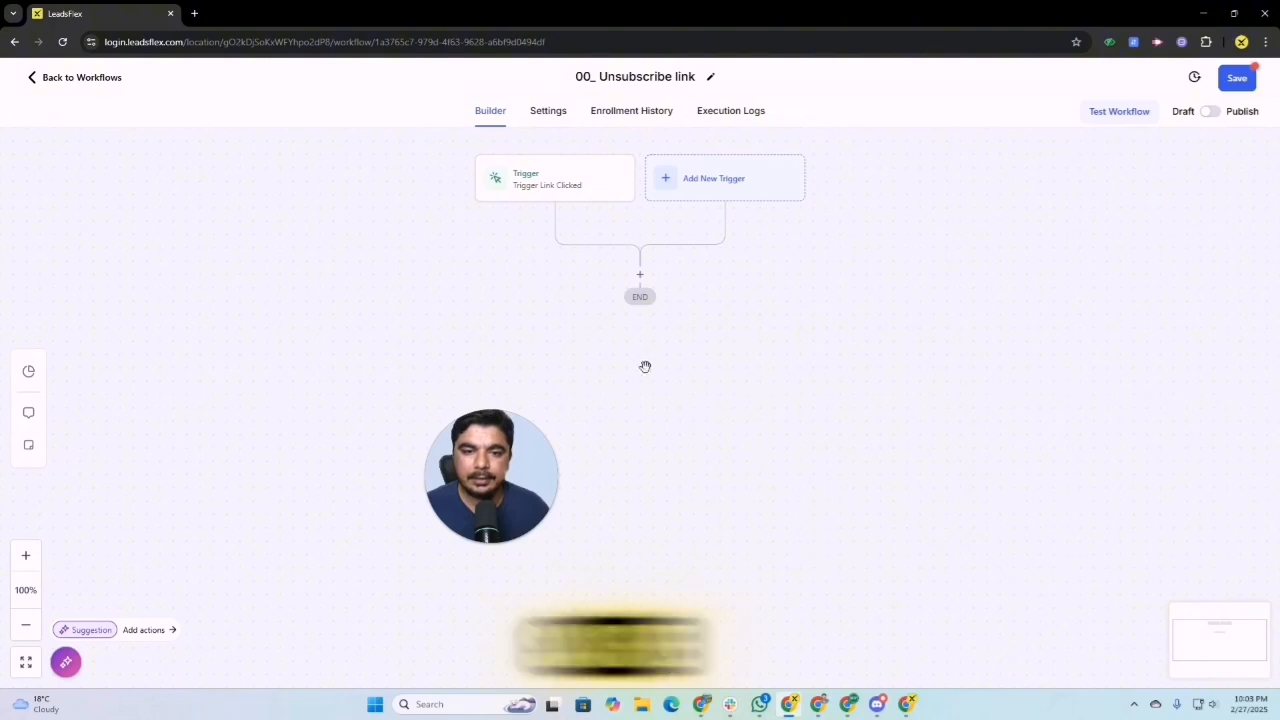
Step: Add an Enable/Disable DND action to the workflow that enables DND for the specific channel Email, and save the action
click(640, 278)
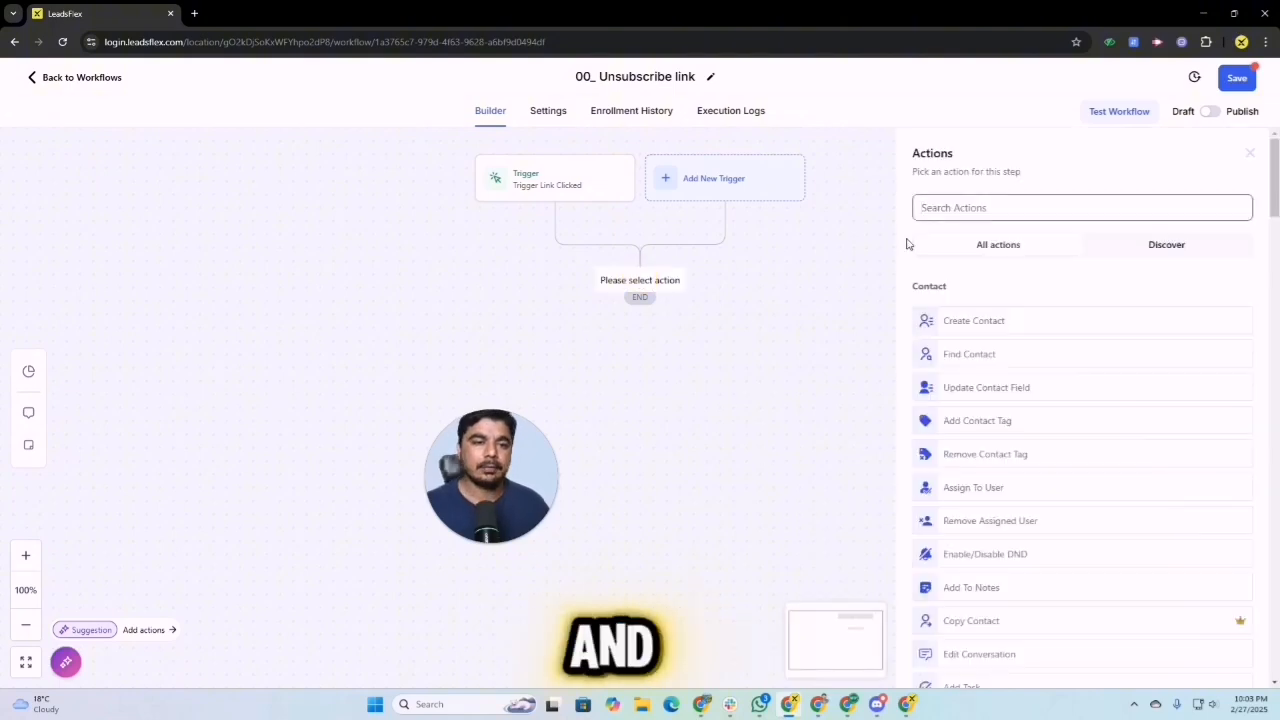
text(dnd)
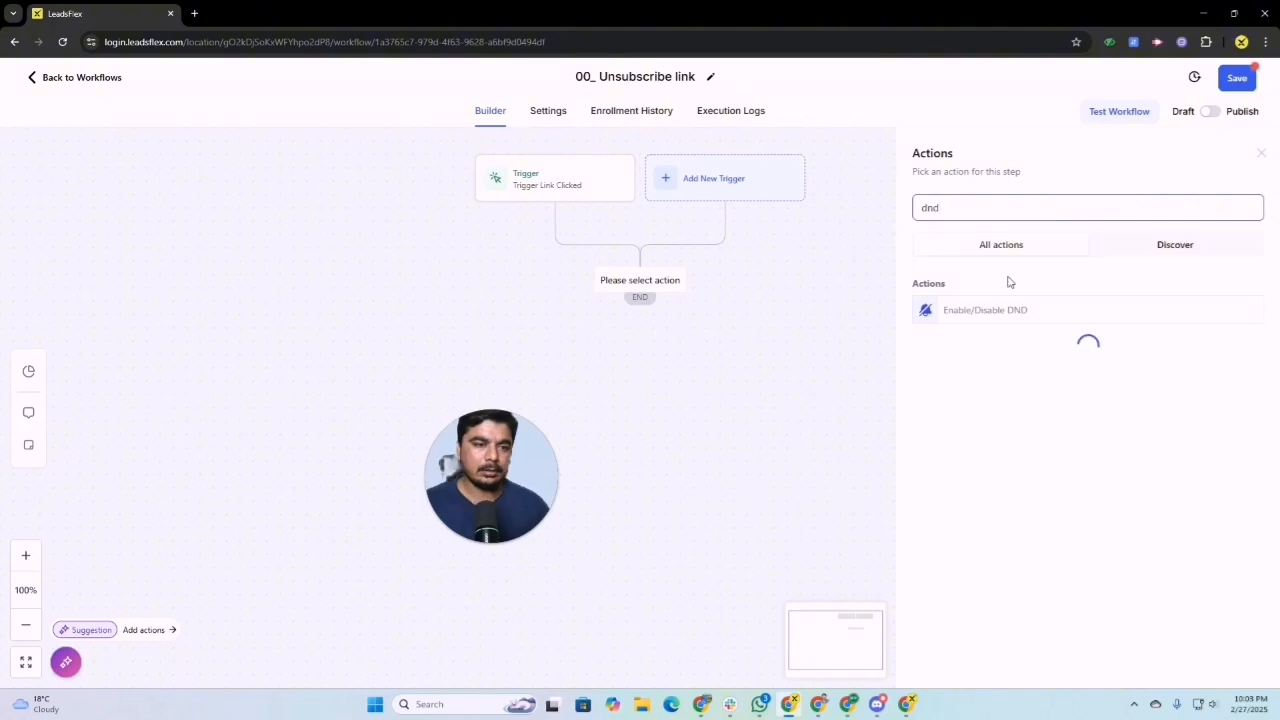
click(1003, 313)
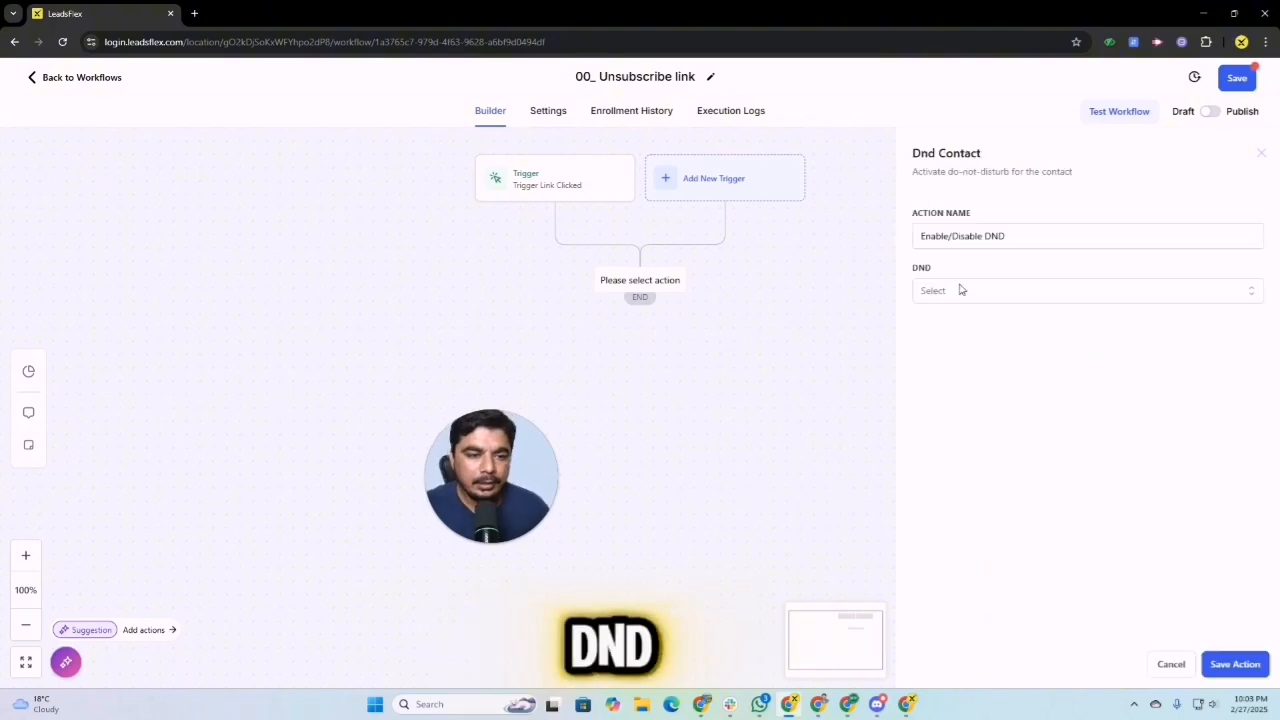
click(961, 290)
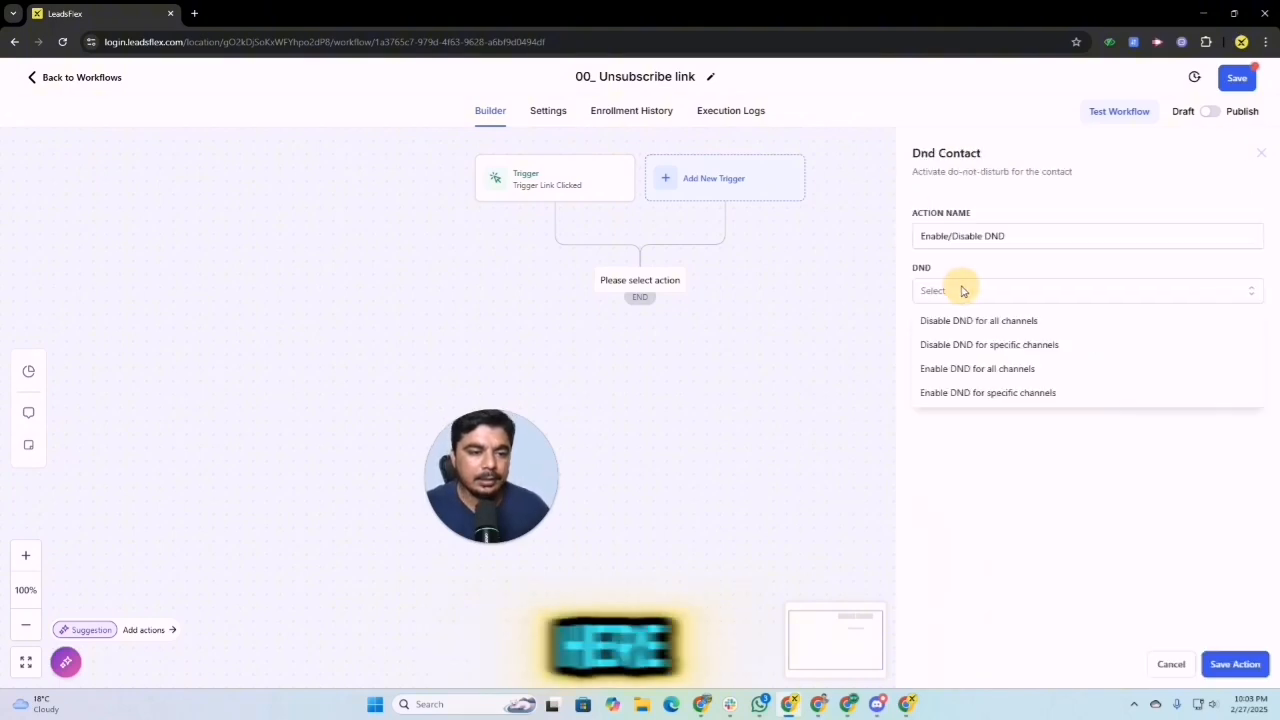
click(985, 394)
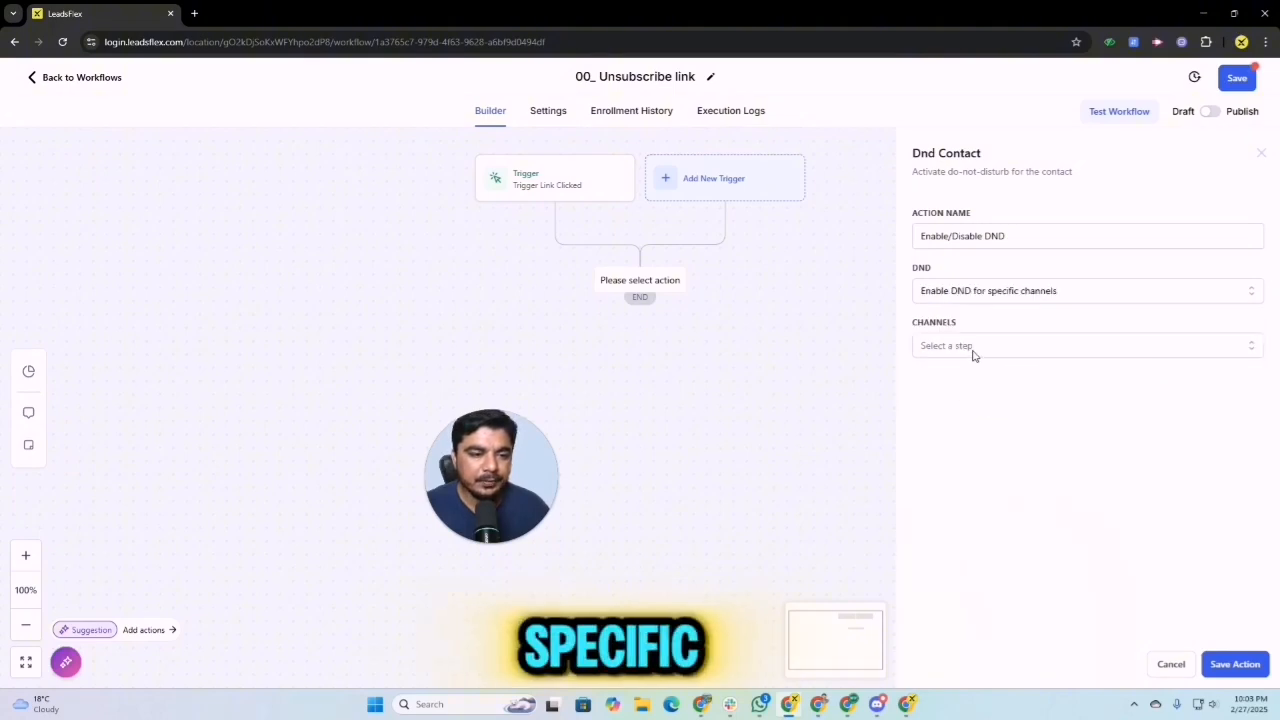
click(970, 350)
click(940, 474)
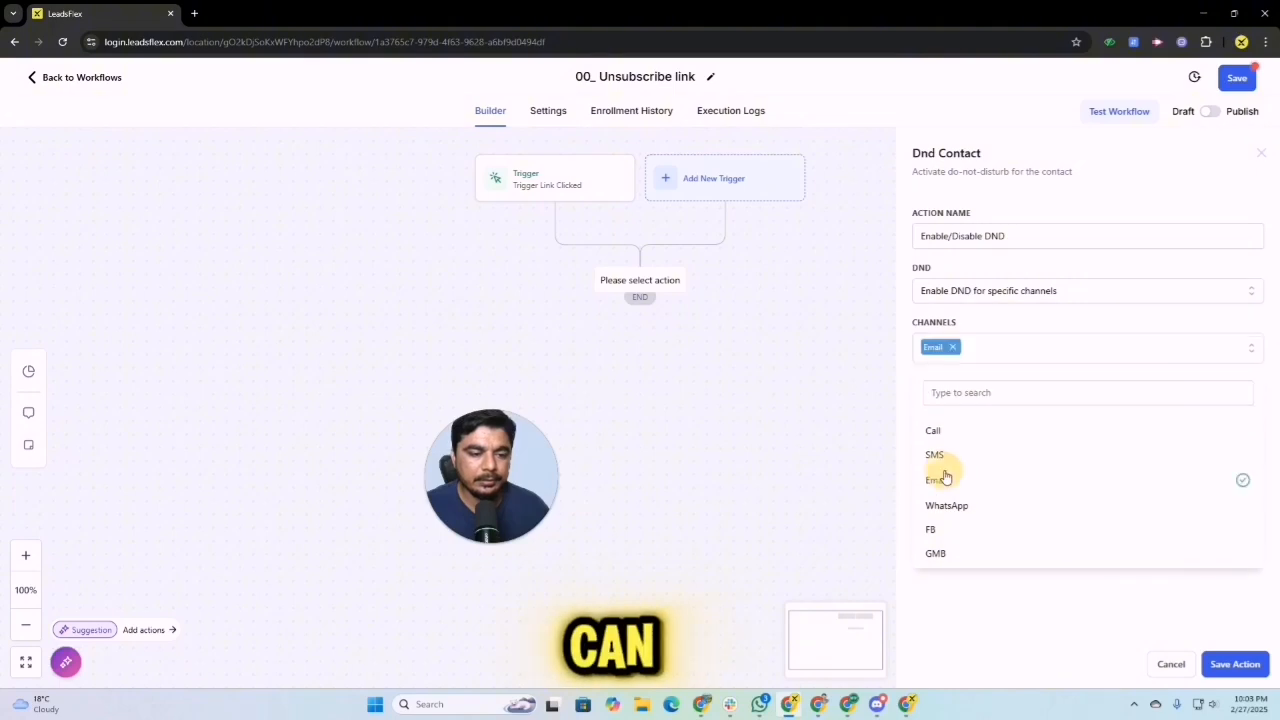
click(1233, 665)
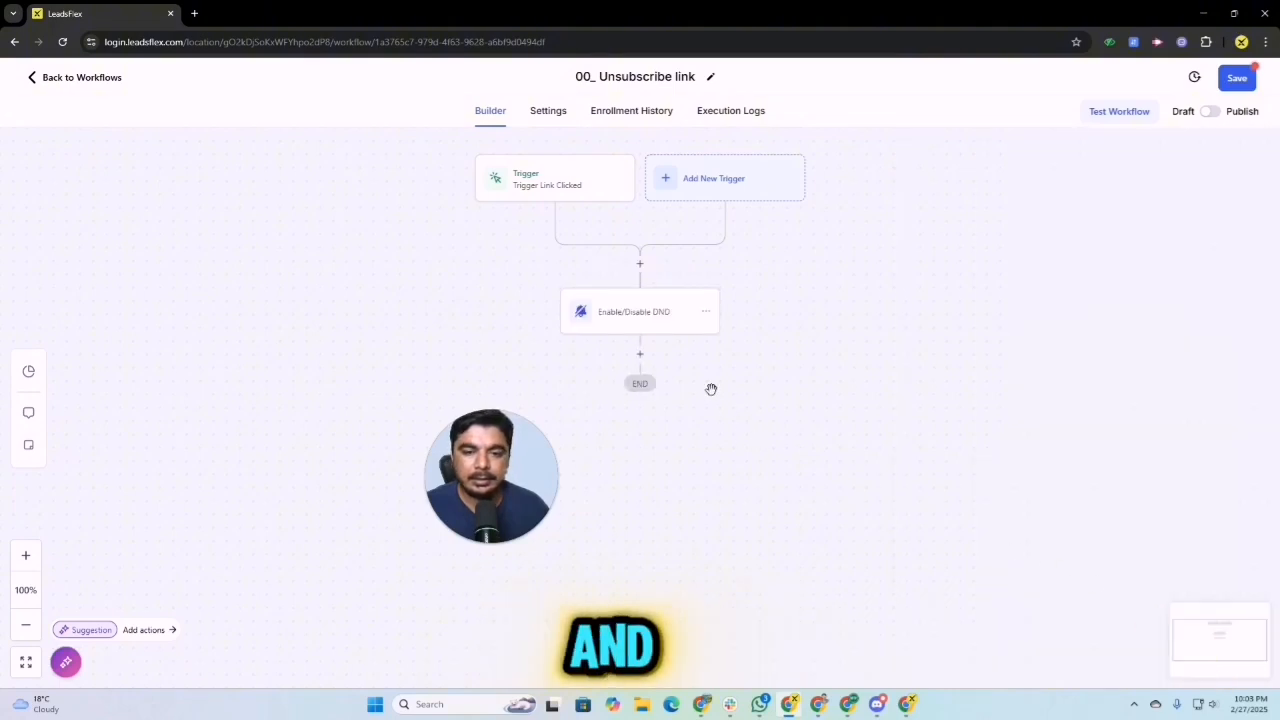
Step: Publish and save the unsubscribe workflow, and return to the workflow list
click(1210, 111)
click(1236, 77)
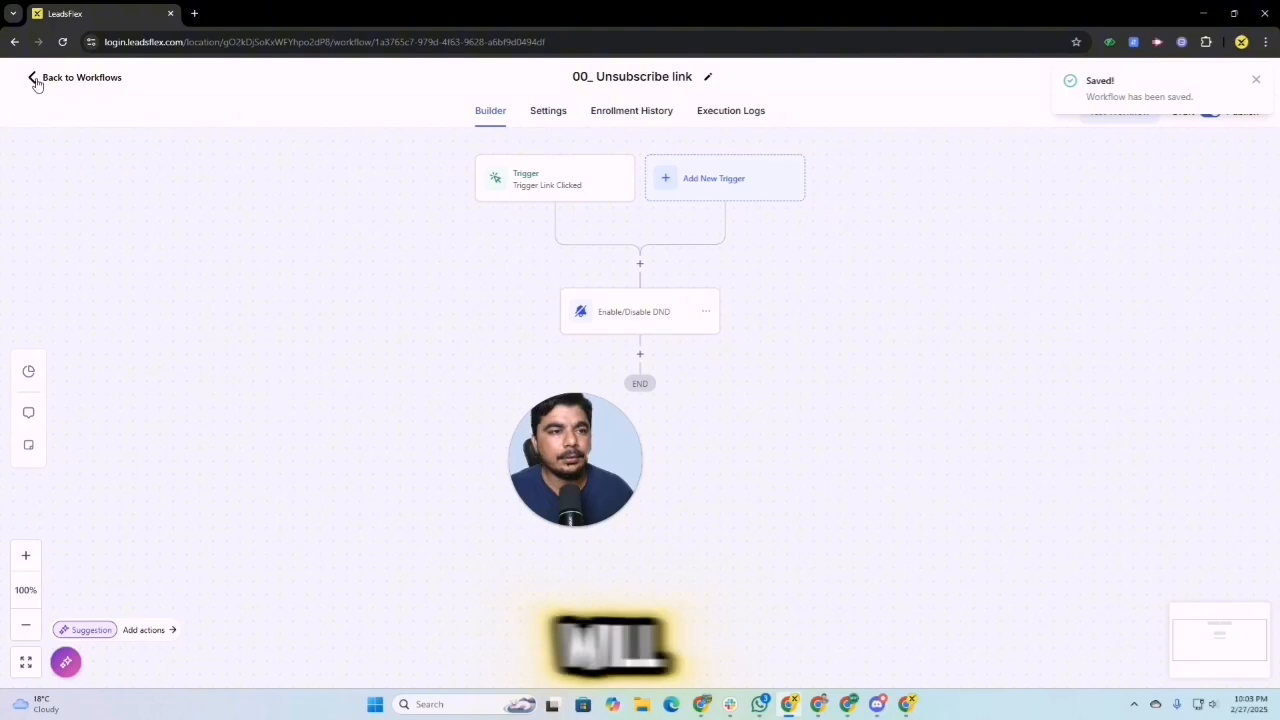
click(37, 80)
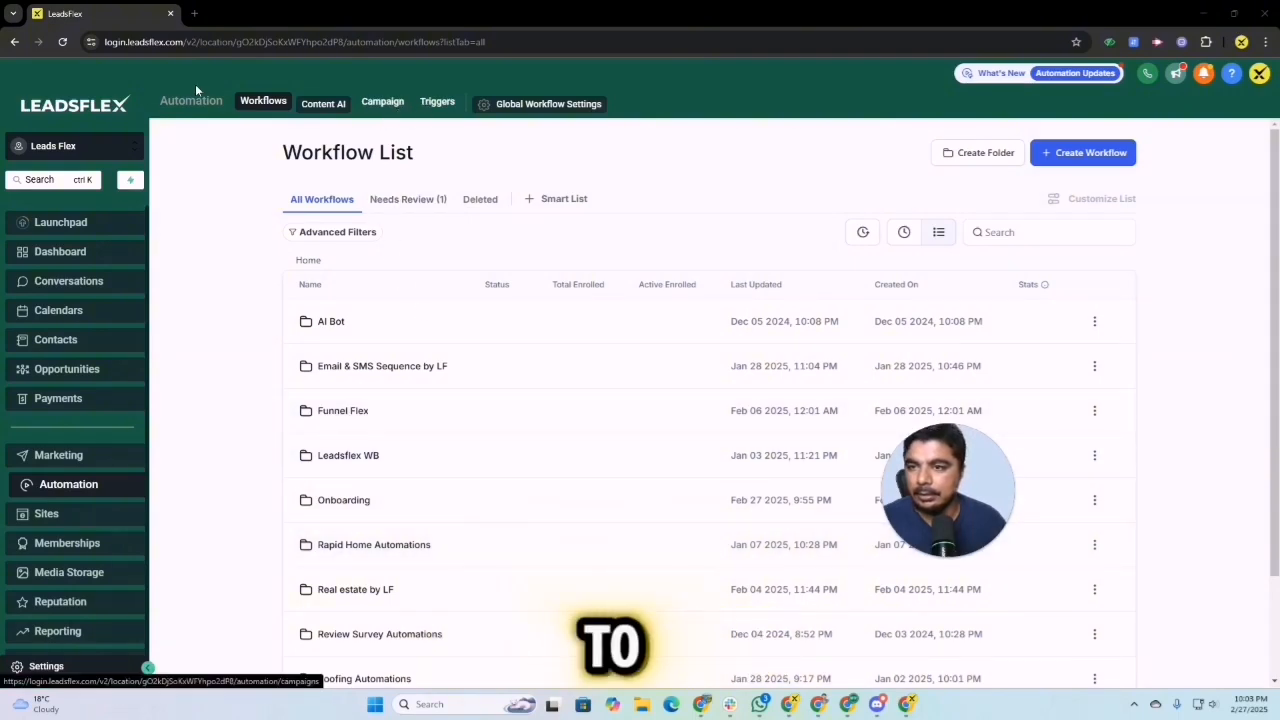
Step: Create a new marketing email template from the "Membership Welcome Email" design in the template library
click(80, 456)
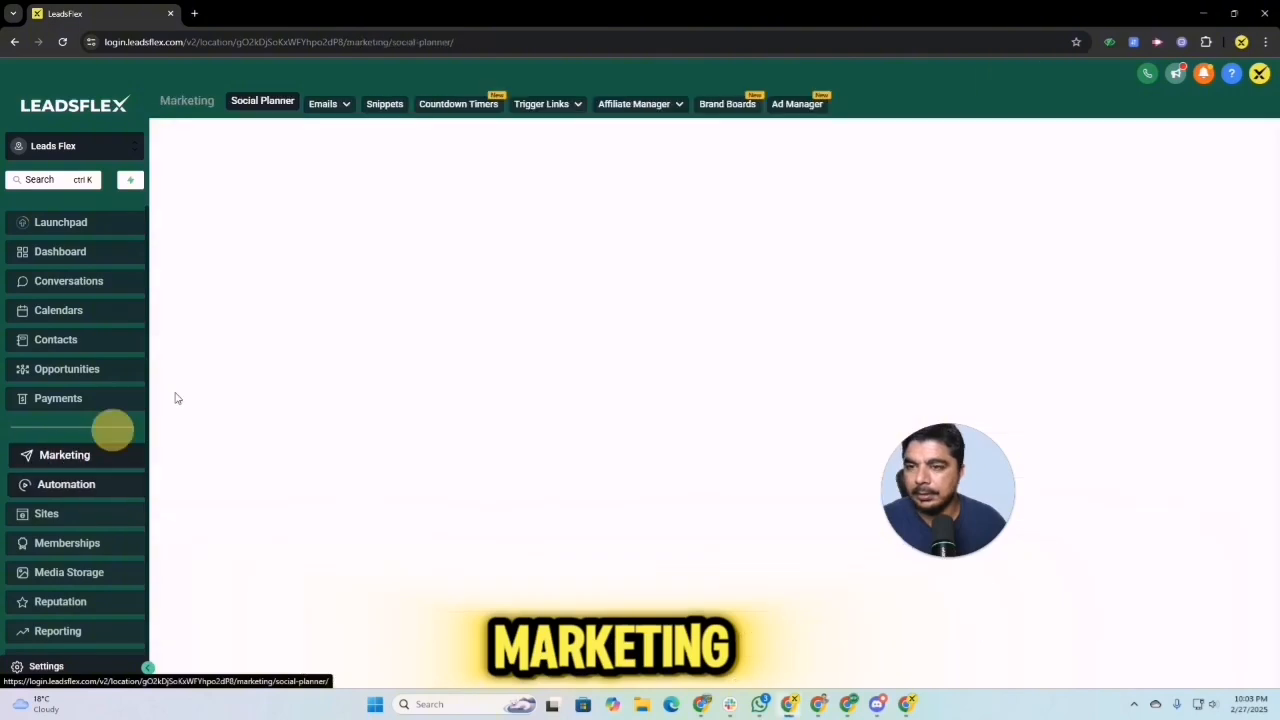
mouse_move(335, 118)
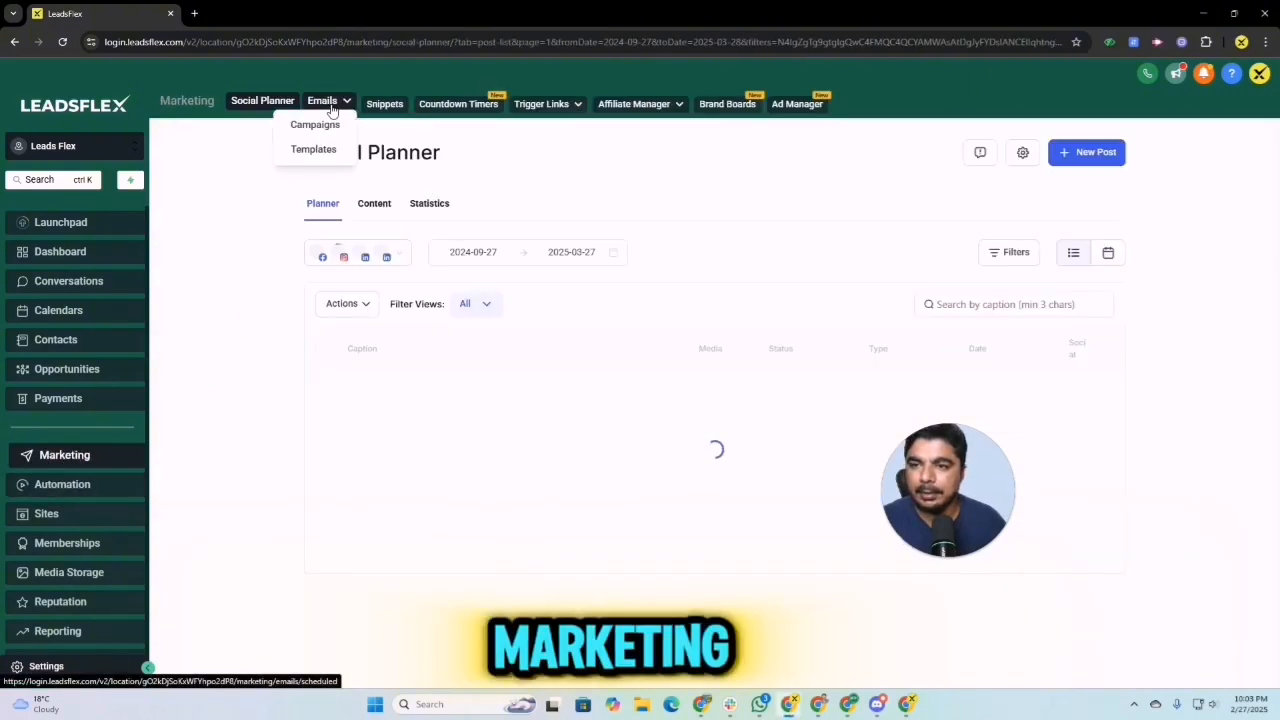
click(323, 149)
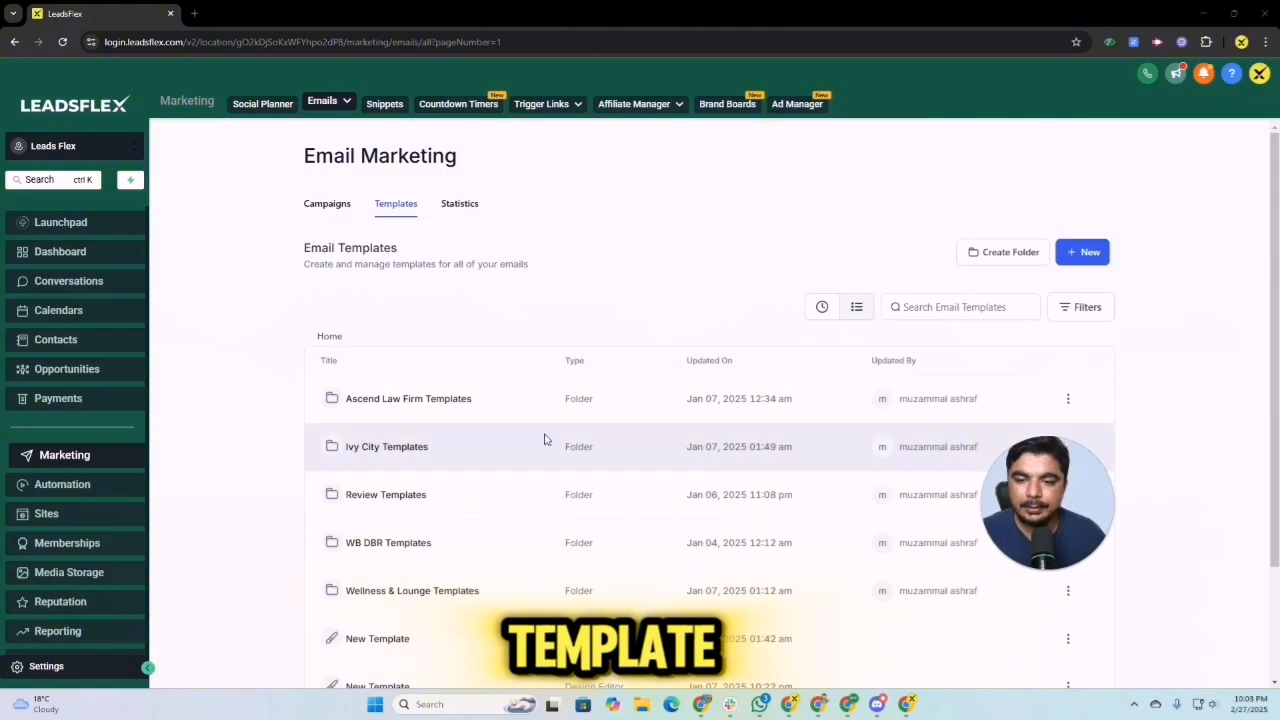
click(1068, 252)
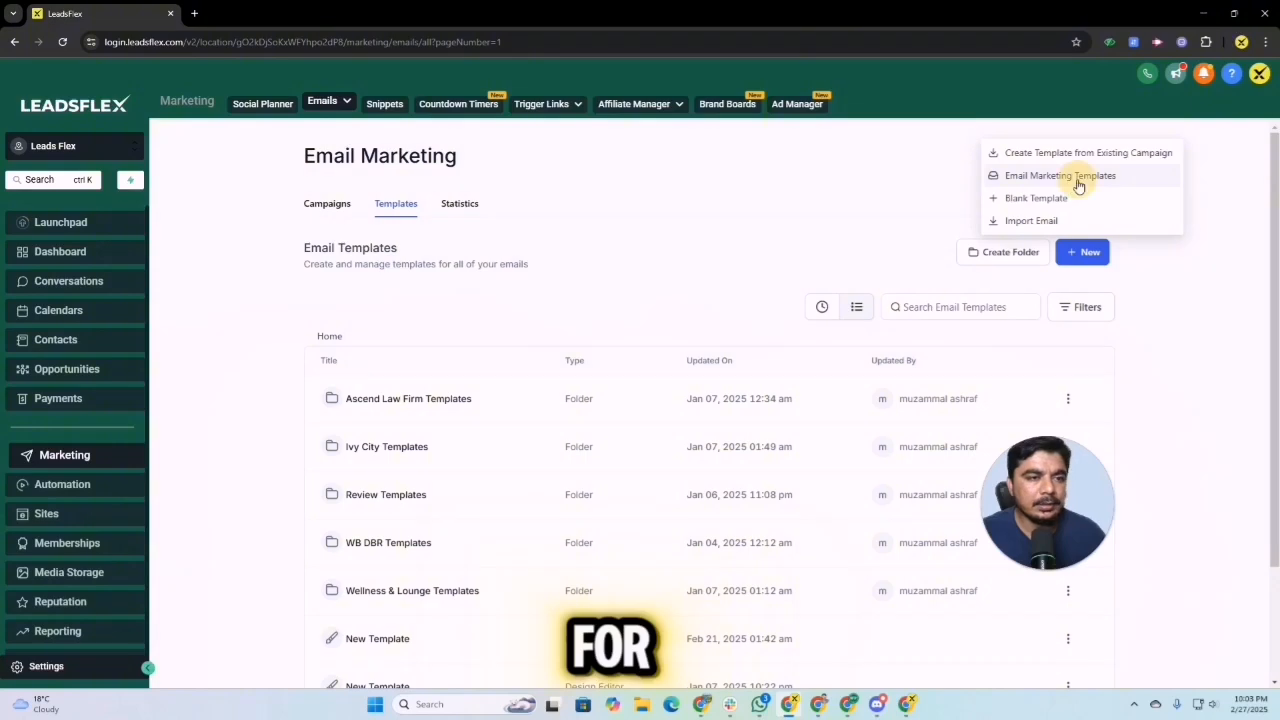
click(1079, 186)
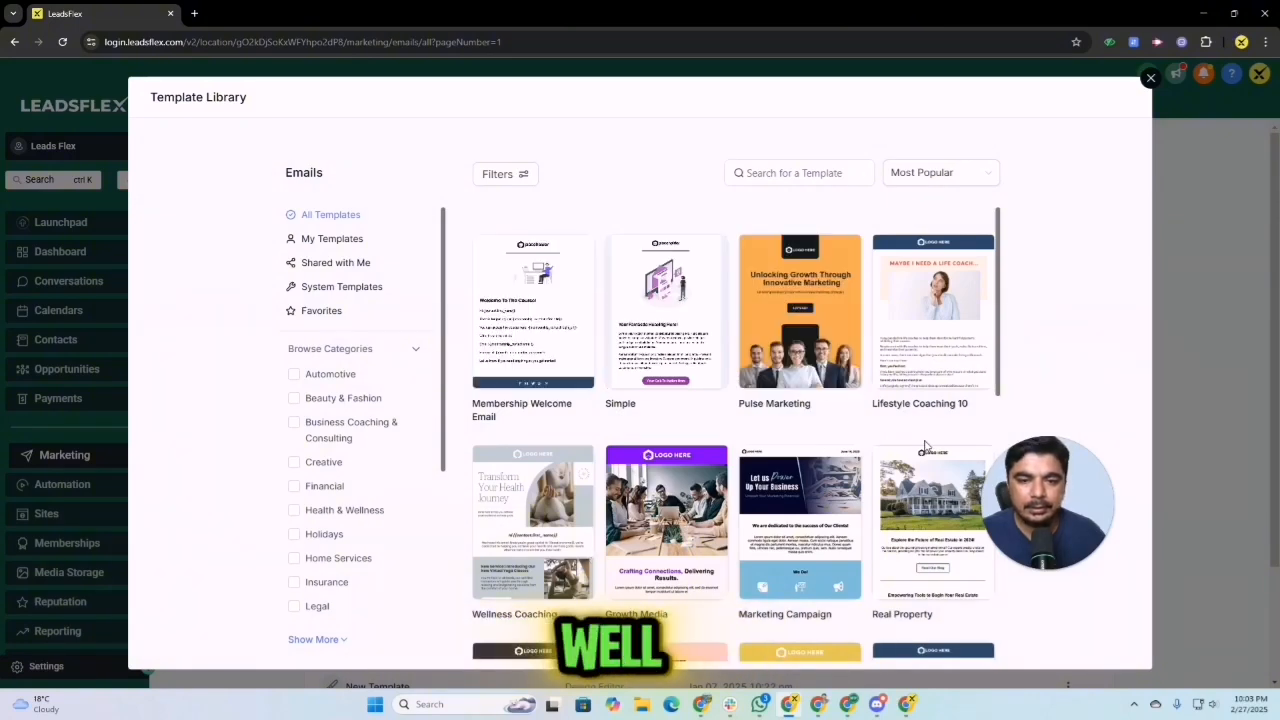
click(555, 295)
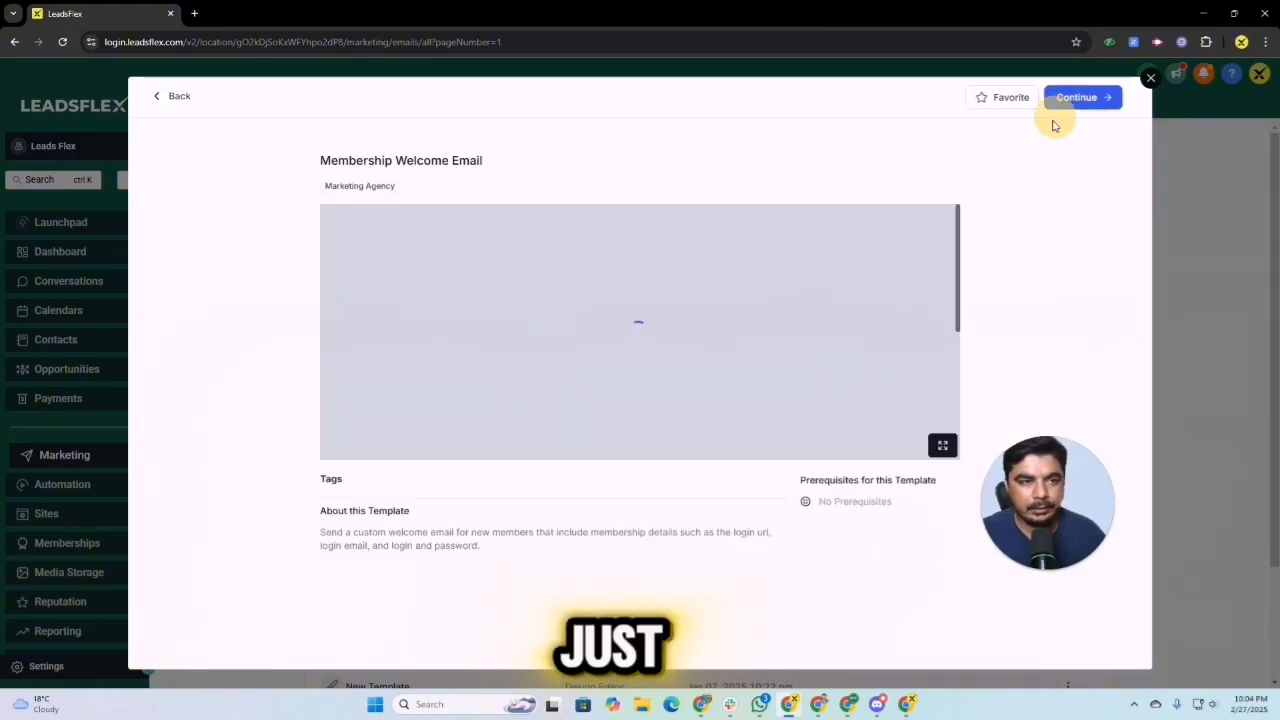
click(1075, 97)
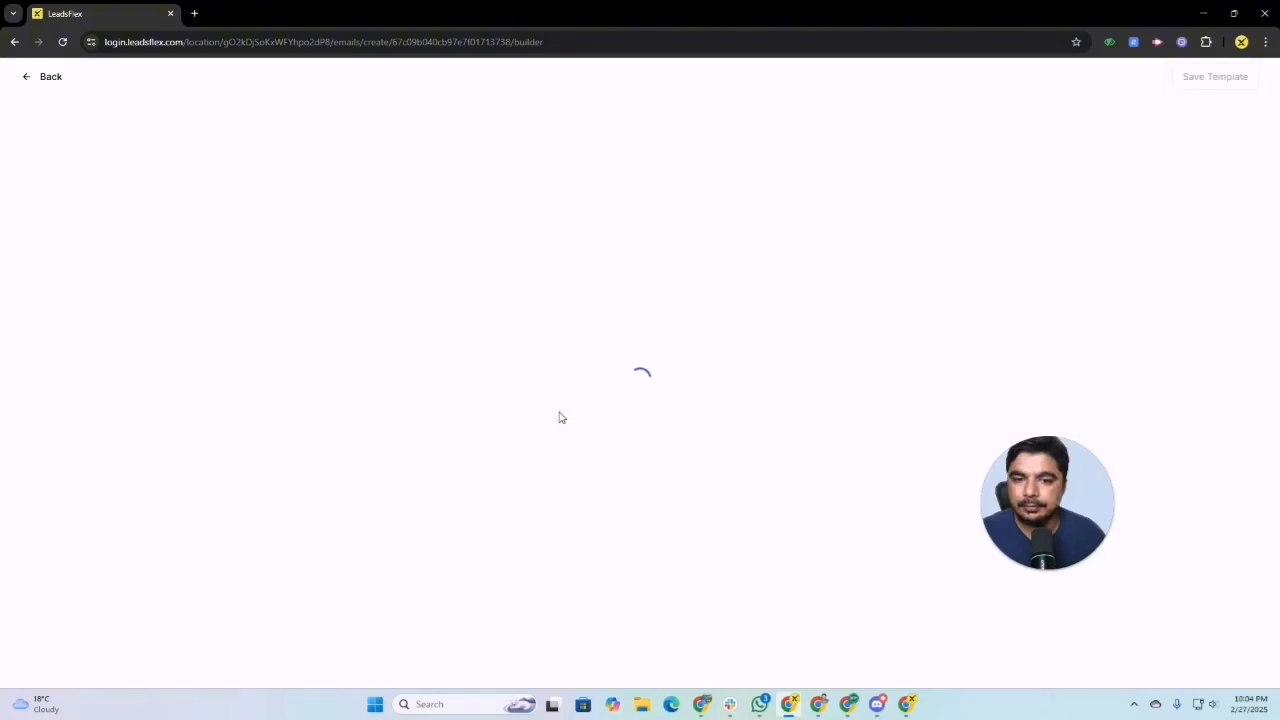
Step: Open the link settings for the footer line "You can unsubscribe from this list." and clear its link URL
scroll(795, 614, down, 1)
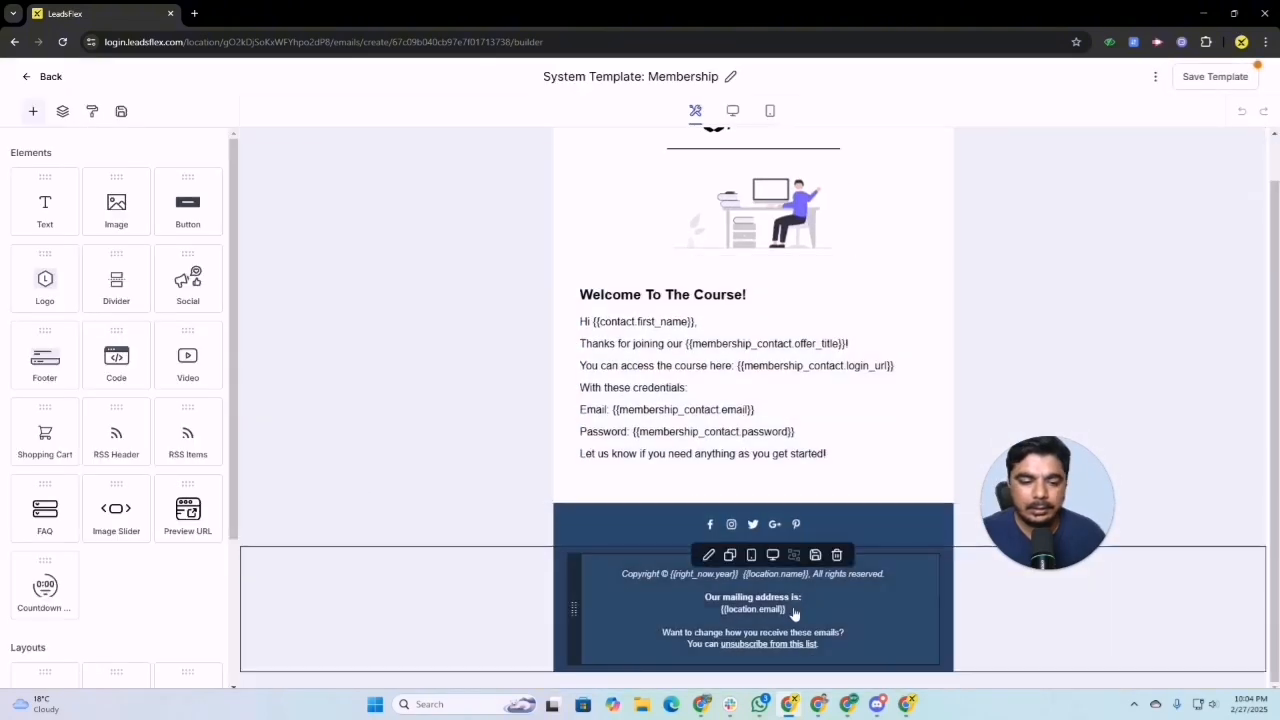
click(795, 614)
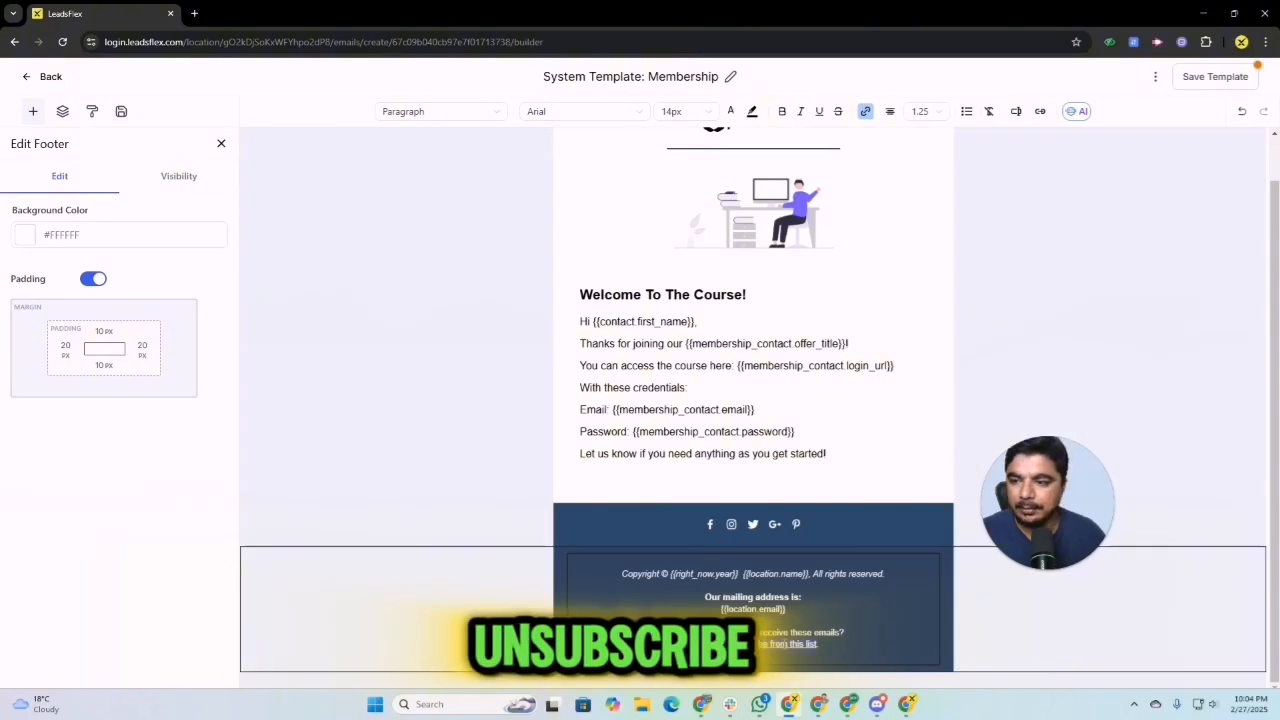
click(821, 649)
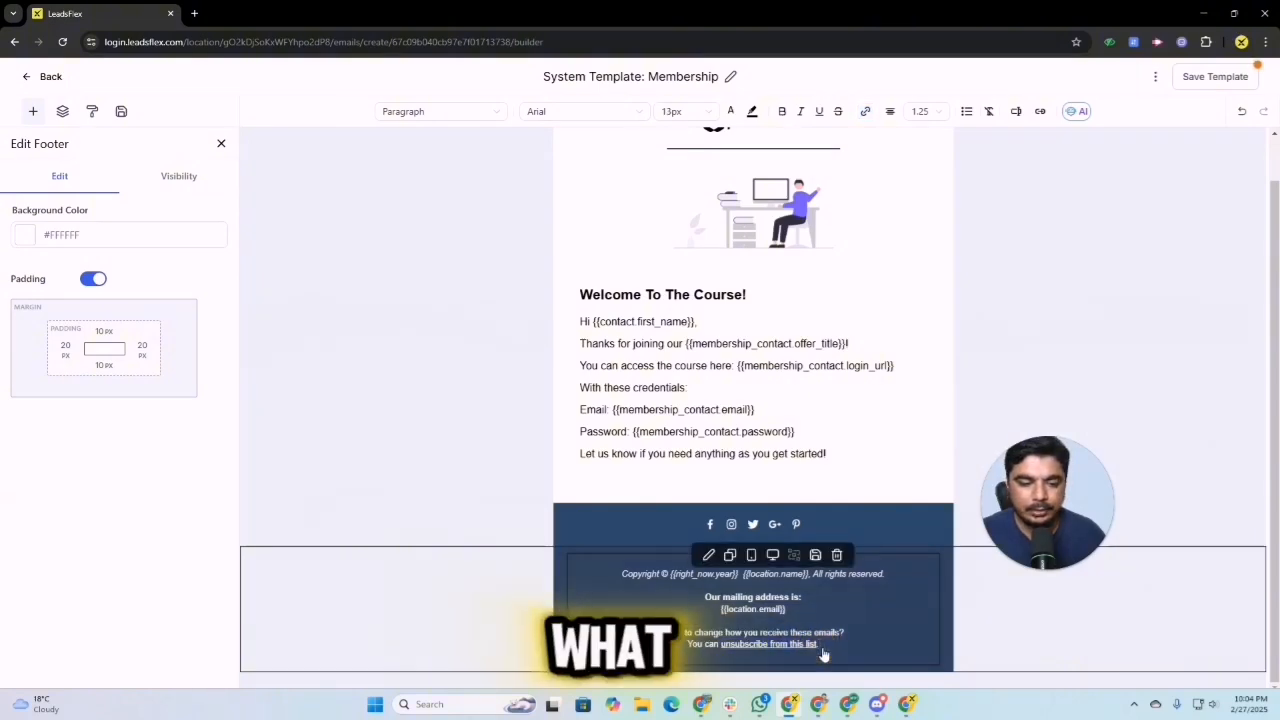
click(712, 558)
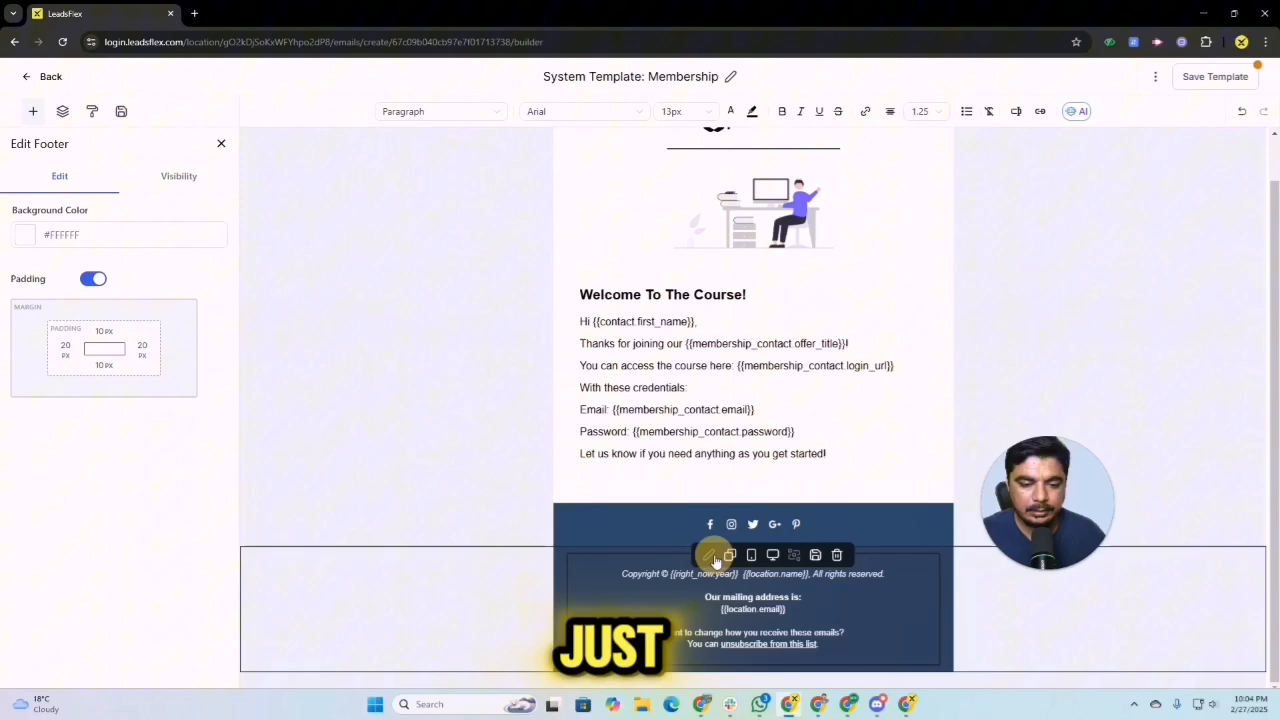
click(816, 646)
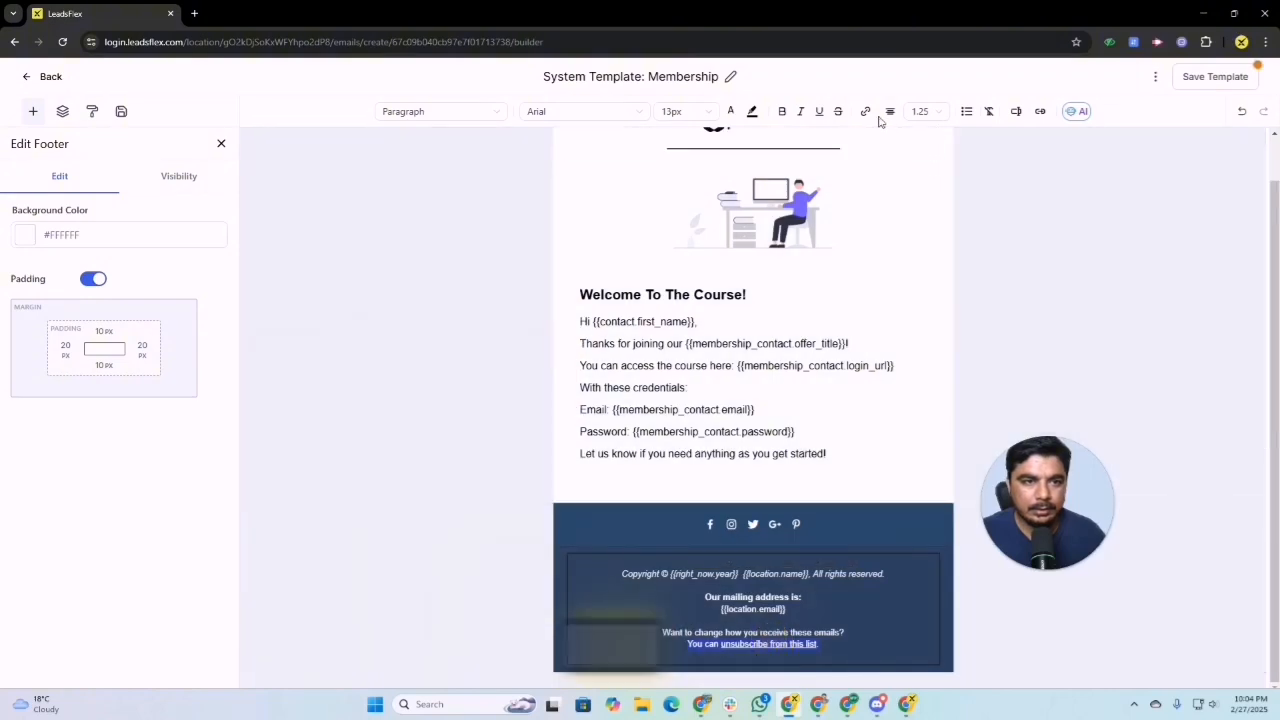
click(865, 112)
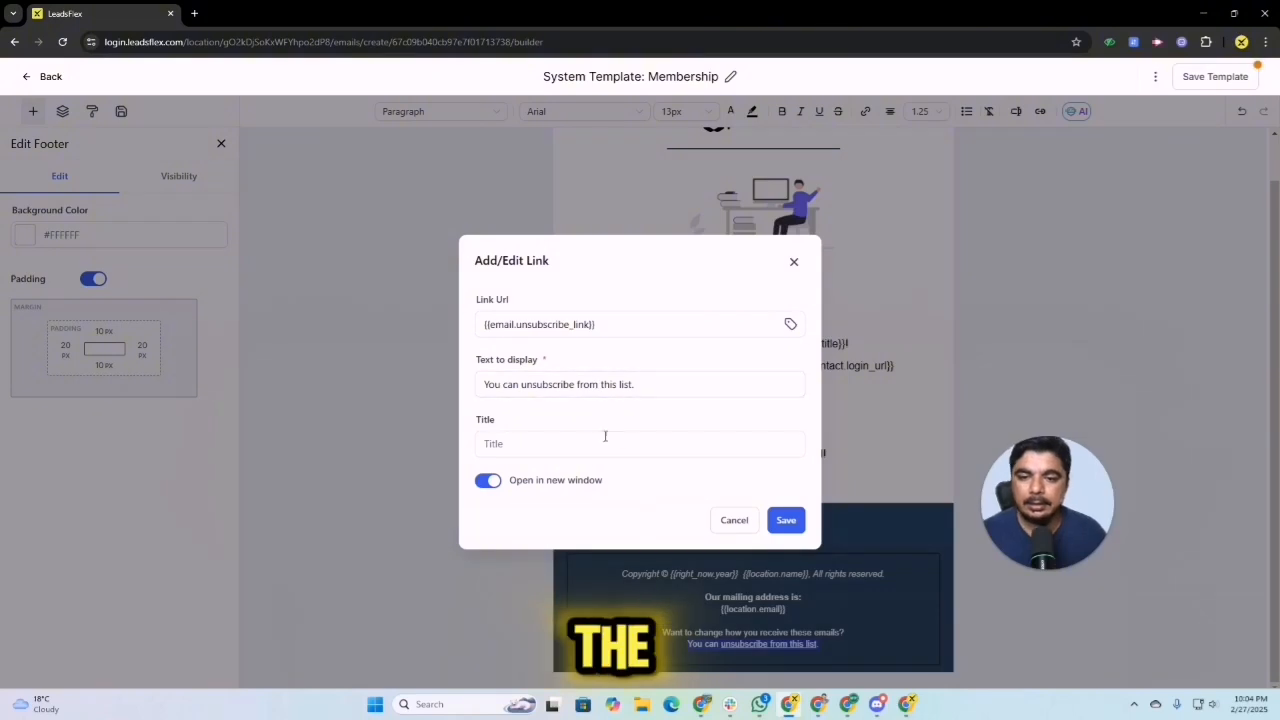
drag(621, 325, 429, 327)
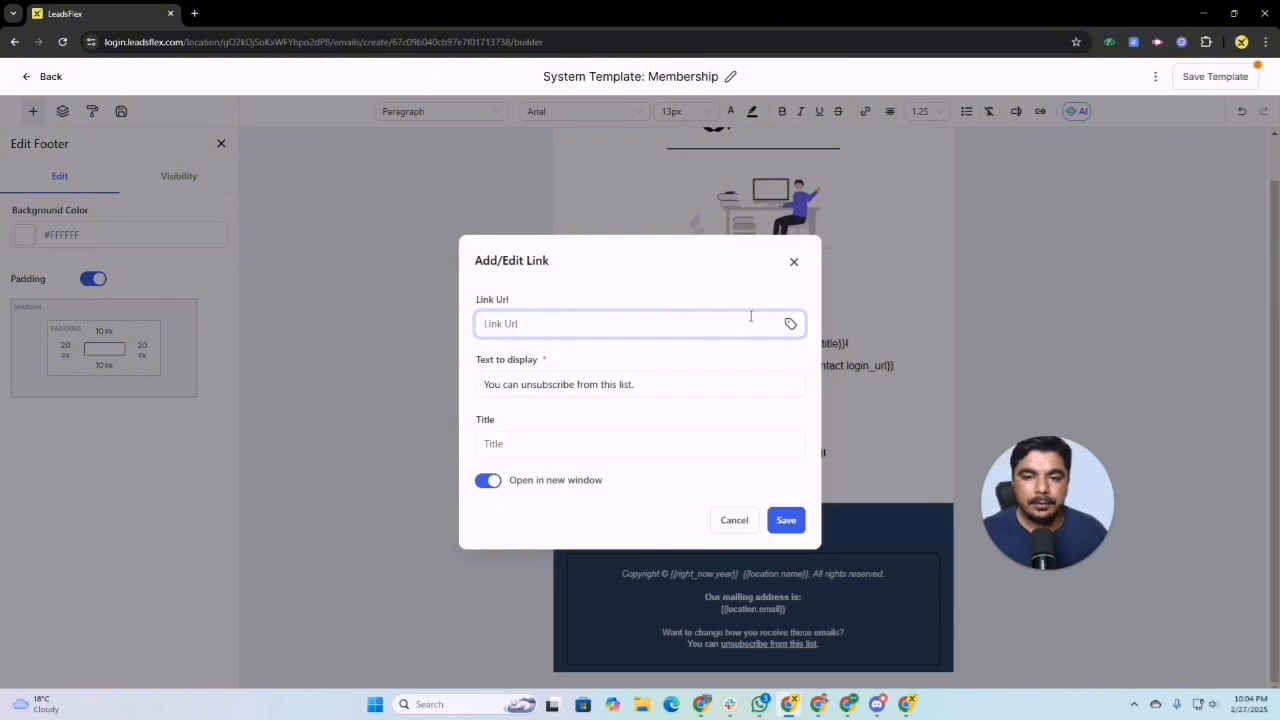
Step: Set the footer line's link URL to the "Unsubscribe Link" trigger link and save the link
click(789, 323)
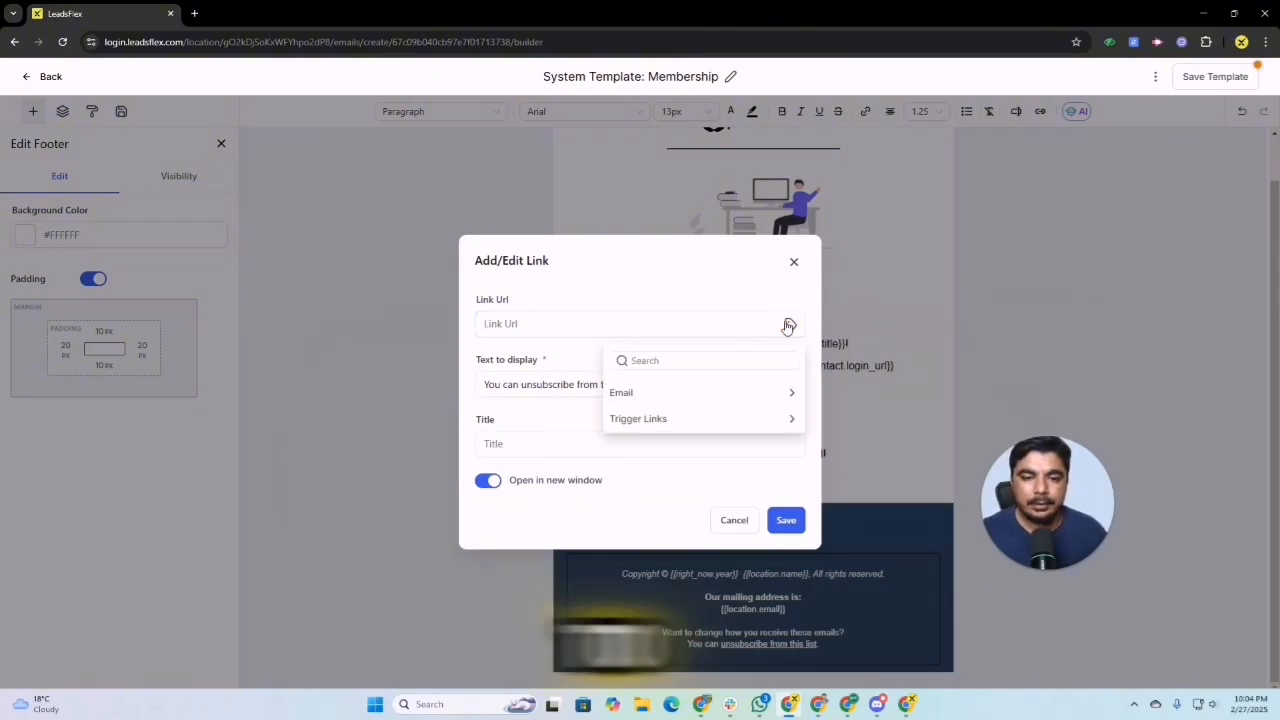
click(655, 419)
scroll(698, 475, down, 3)
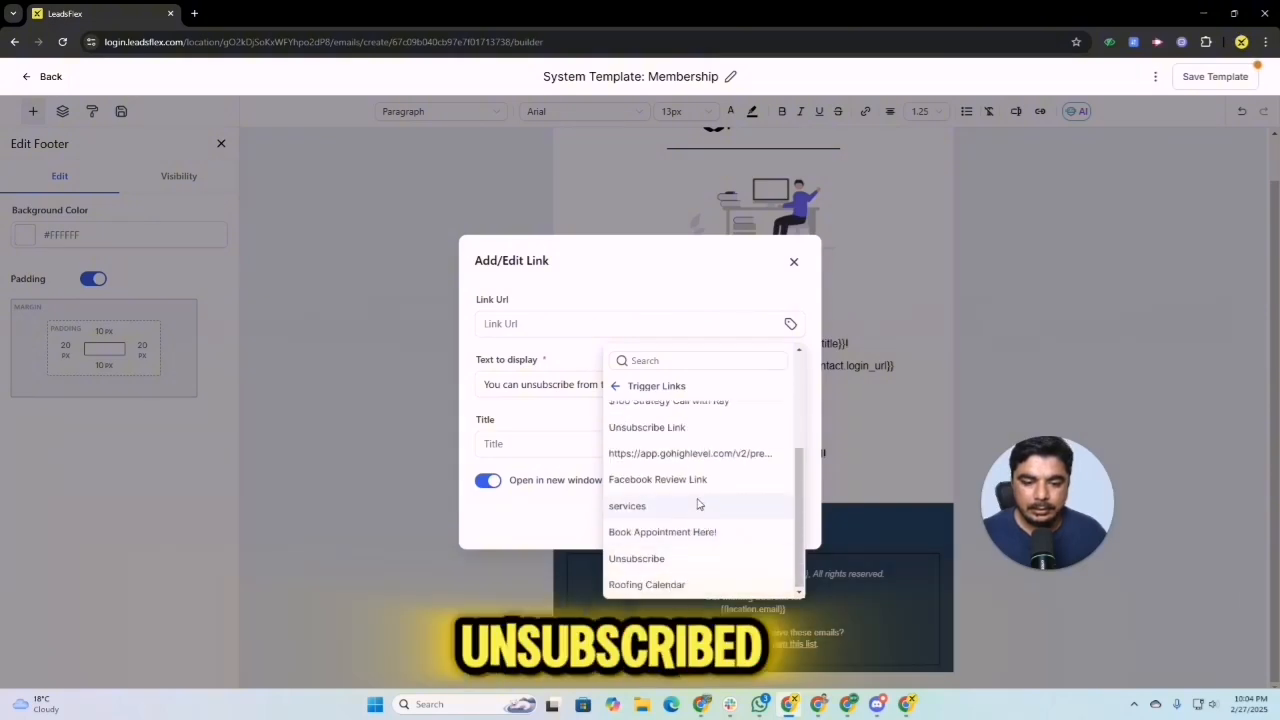
click(668, 428)
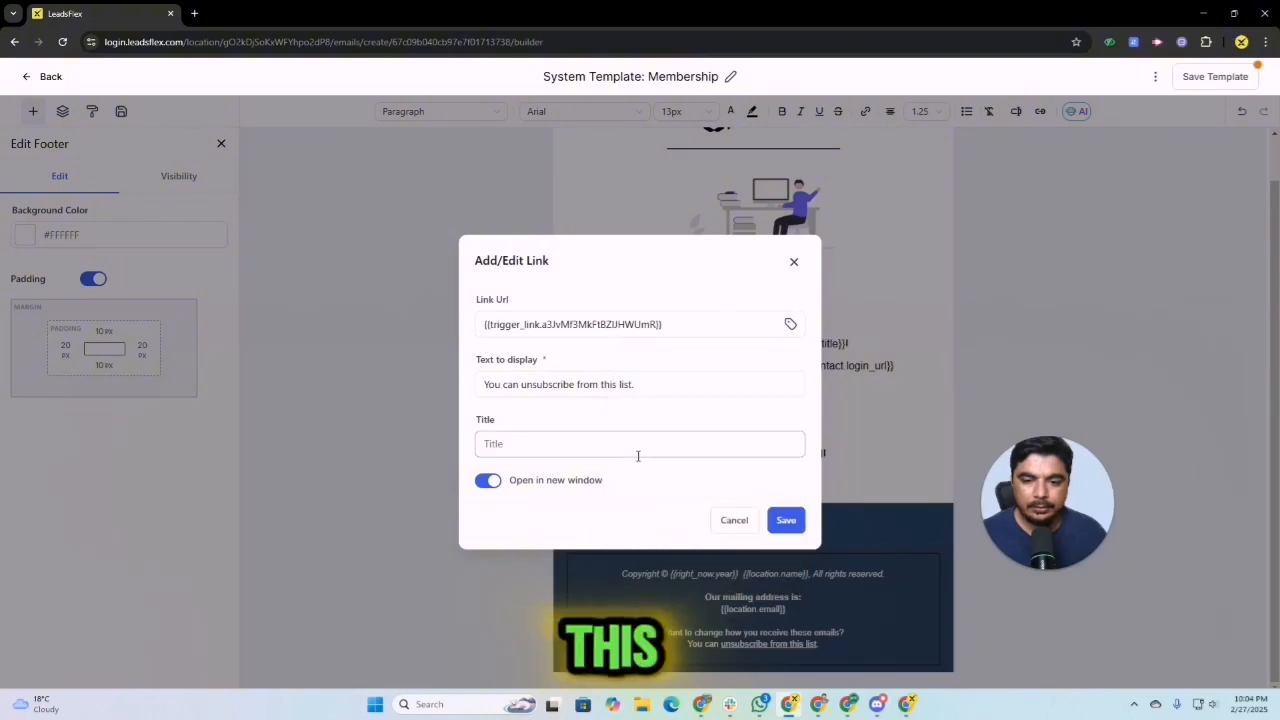
click(567, 446)
click(803, 519)
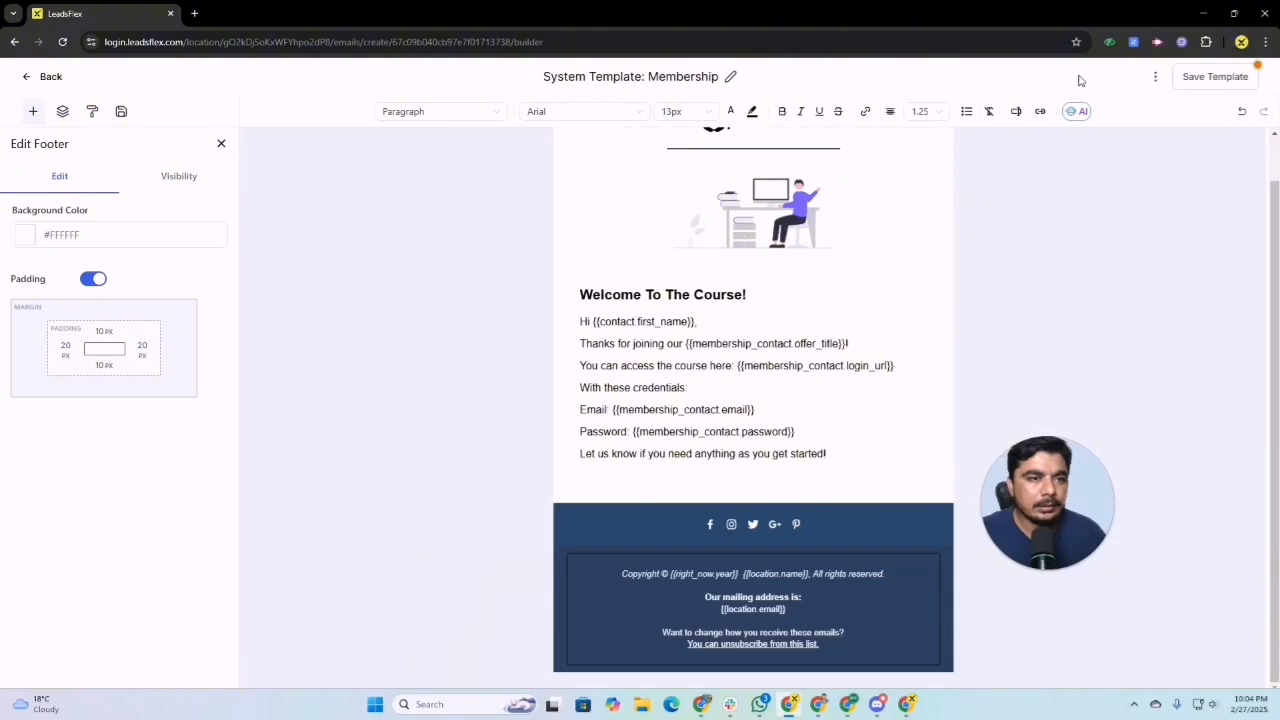
Step: Rename the email template "Trigger link unsubscribe test", save it and leave the template editor
triple_click(668, 77)
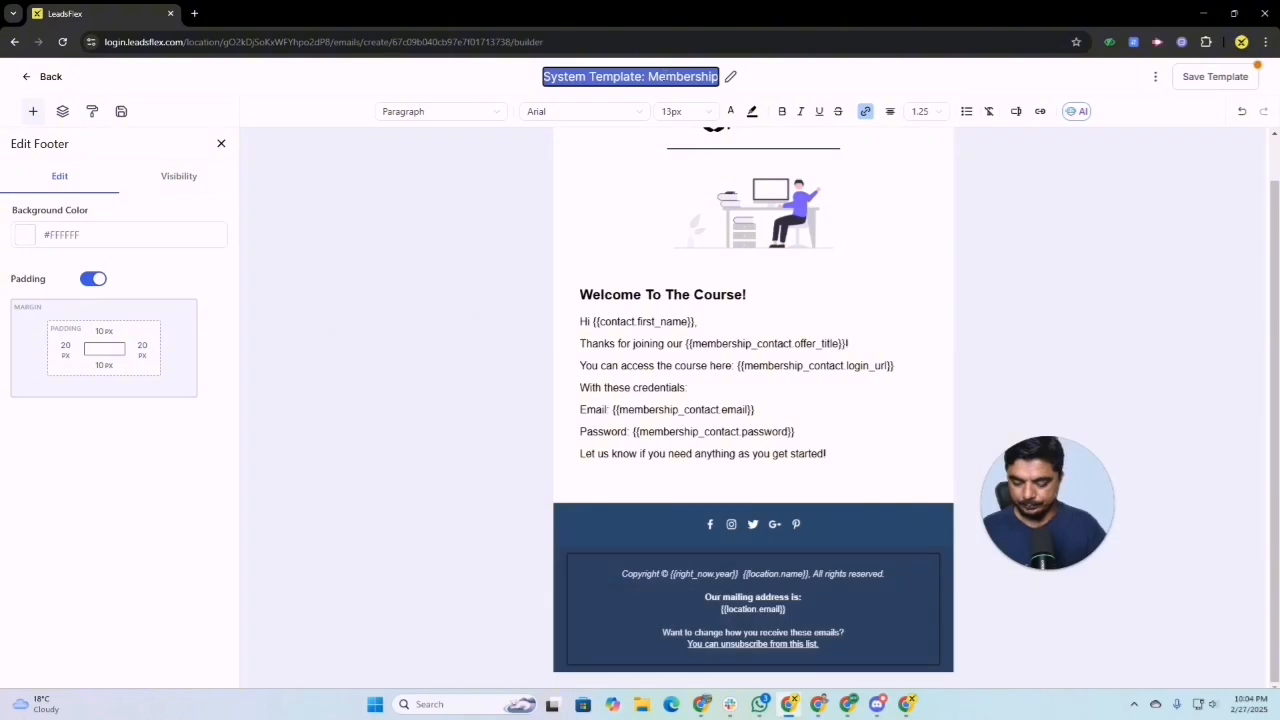
text(Trigger link unsubscri)
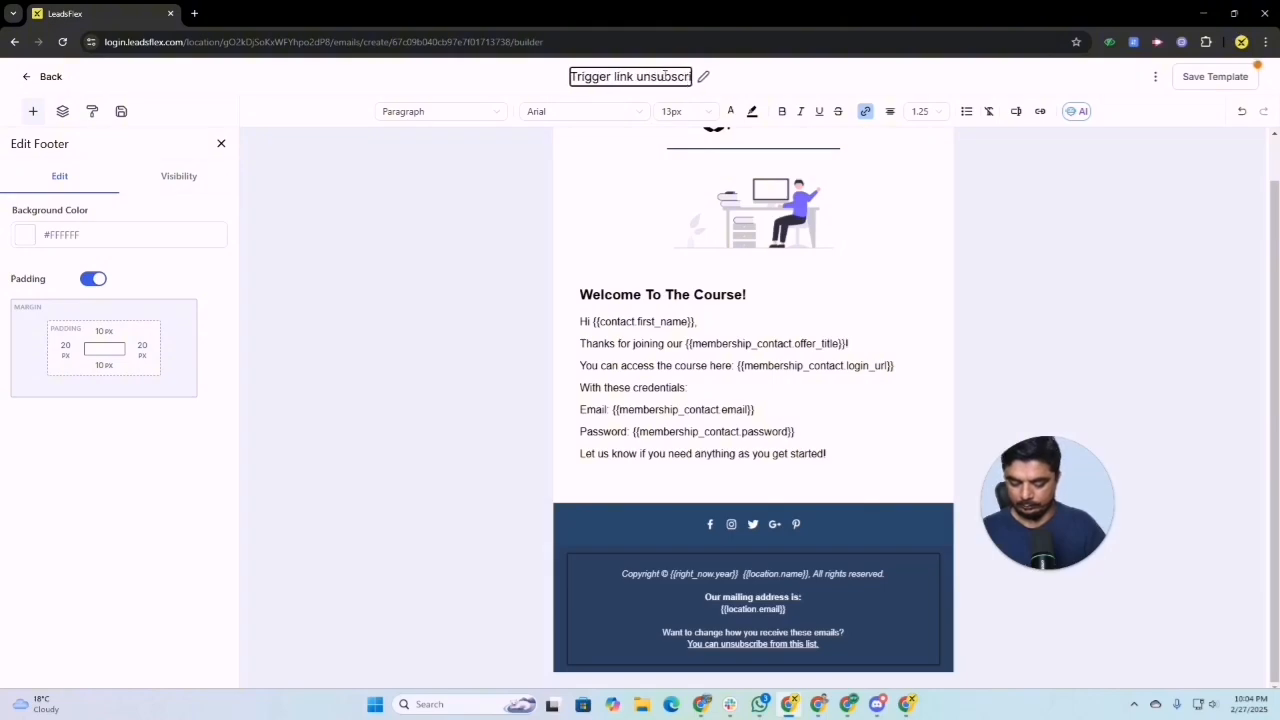
text(be test)
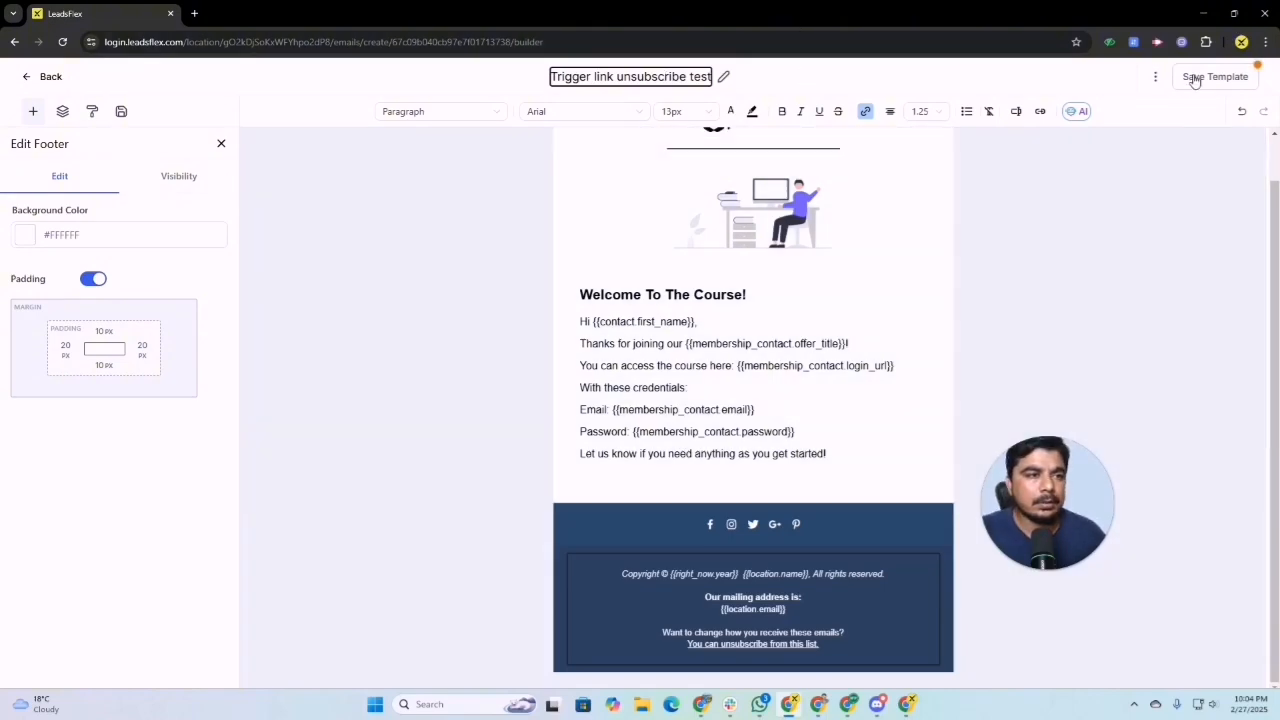
click(1195, 79)
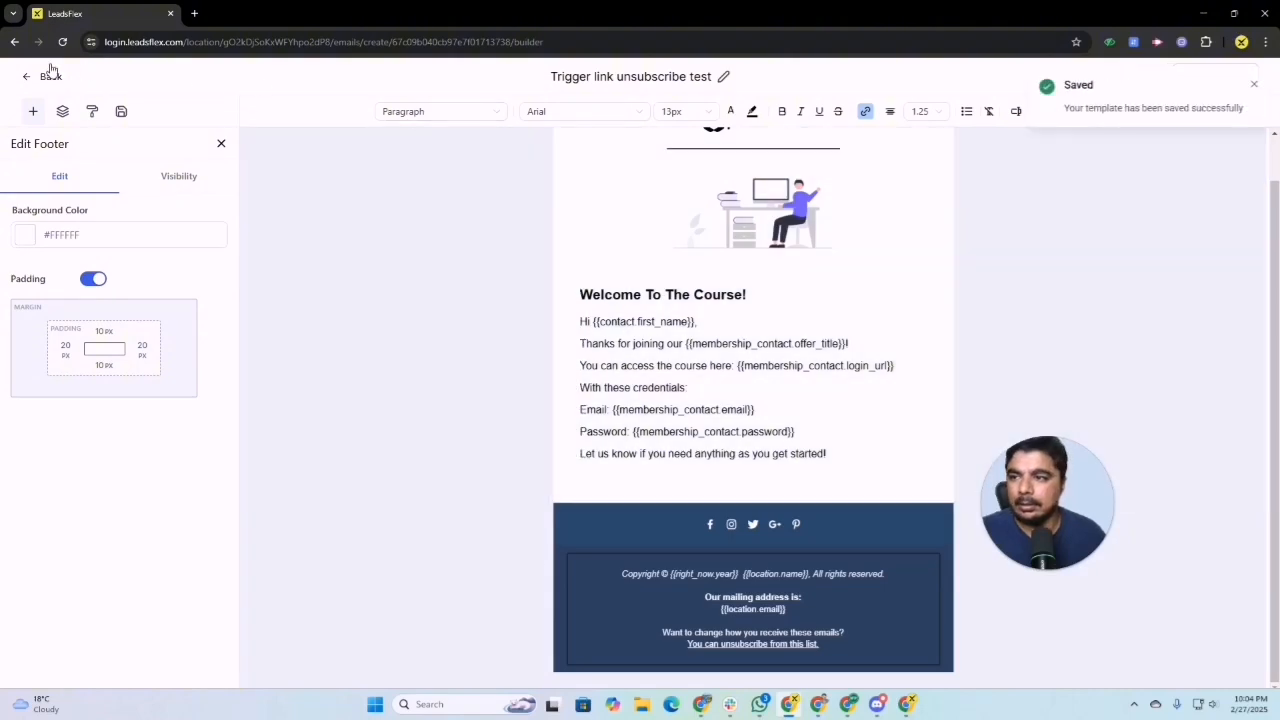
click(50, 74)
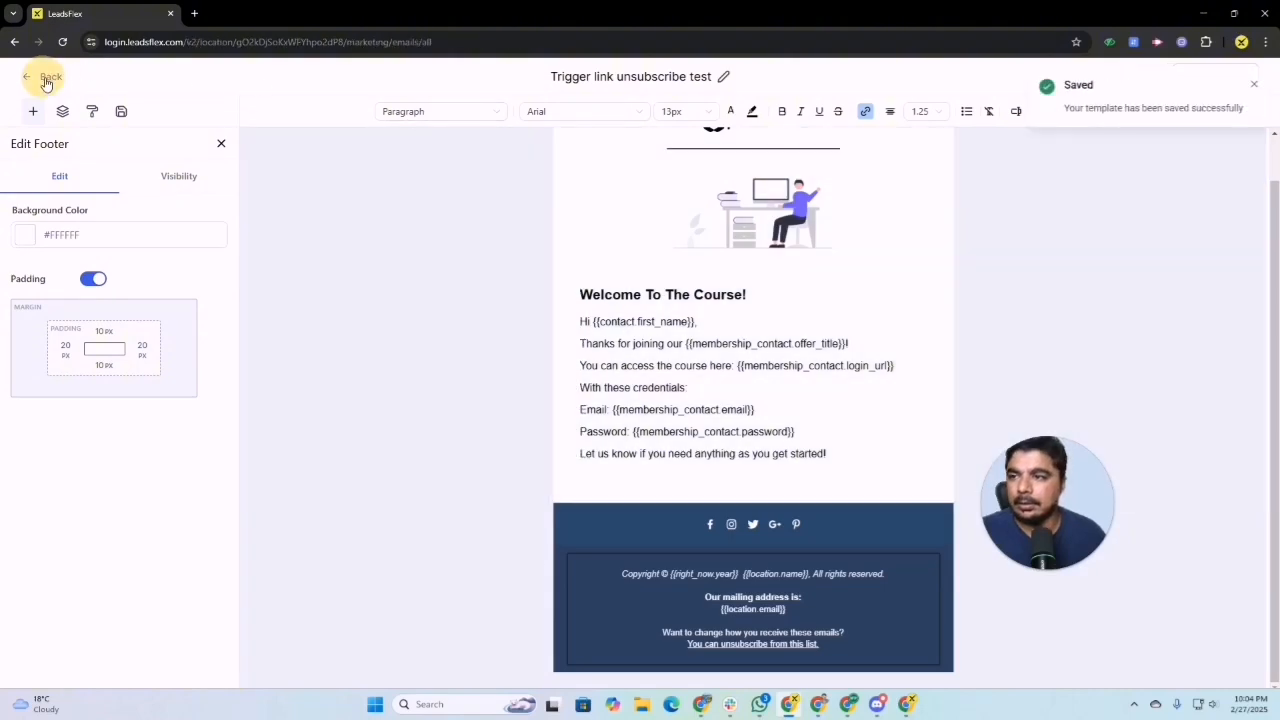
Step: Open the "00_ Unsubscribe link" workflow from the second page of the automation workflow list
click(68, 488)
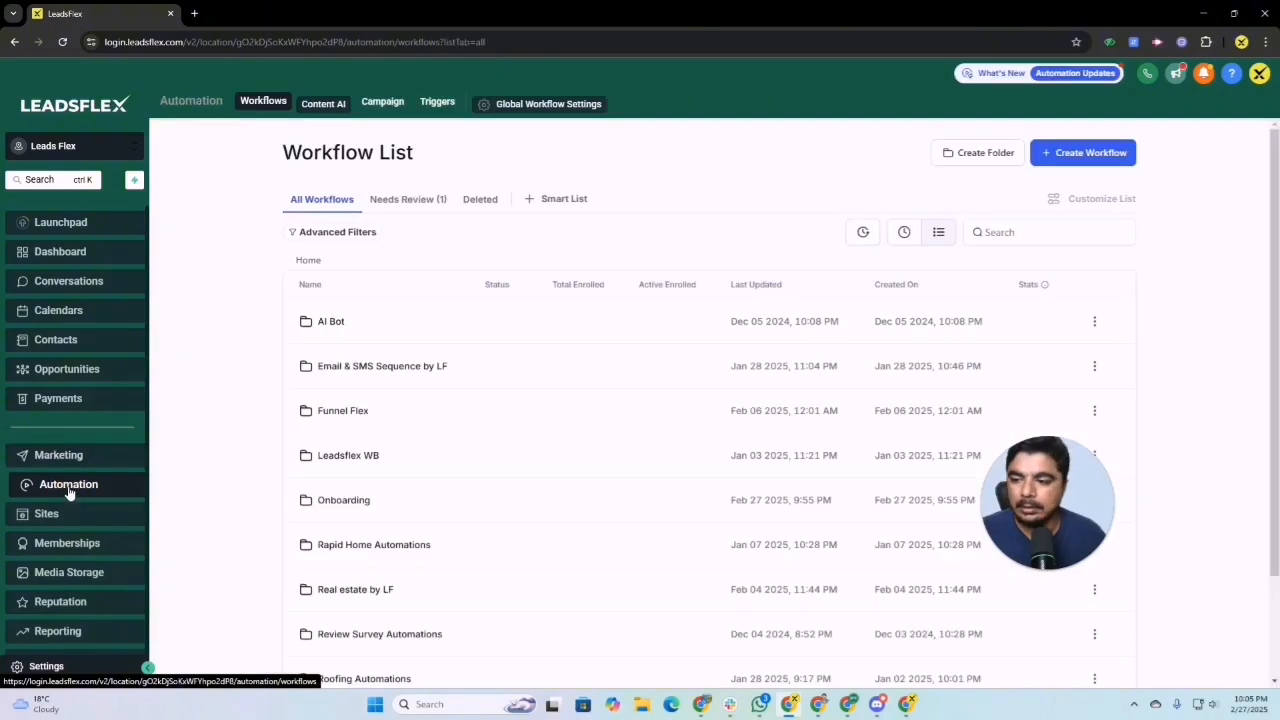
click(1070, 158)
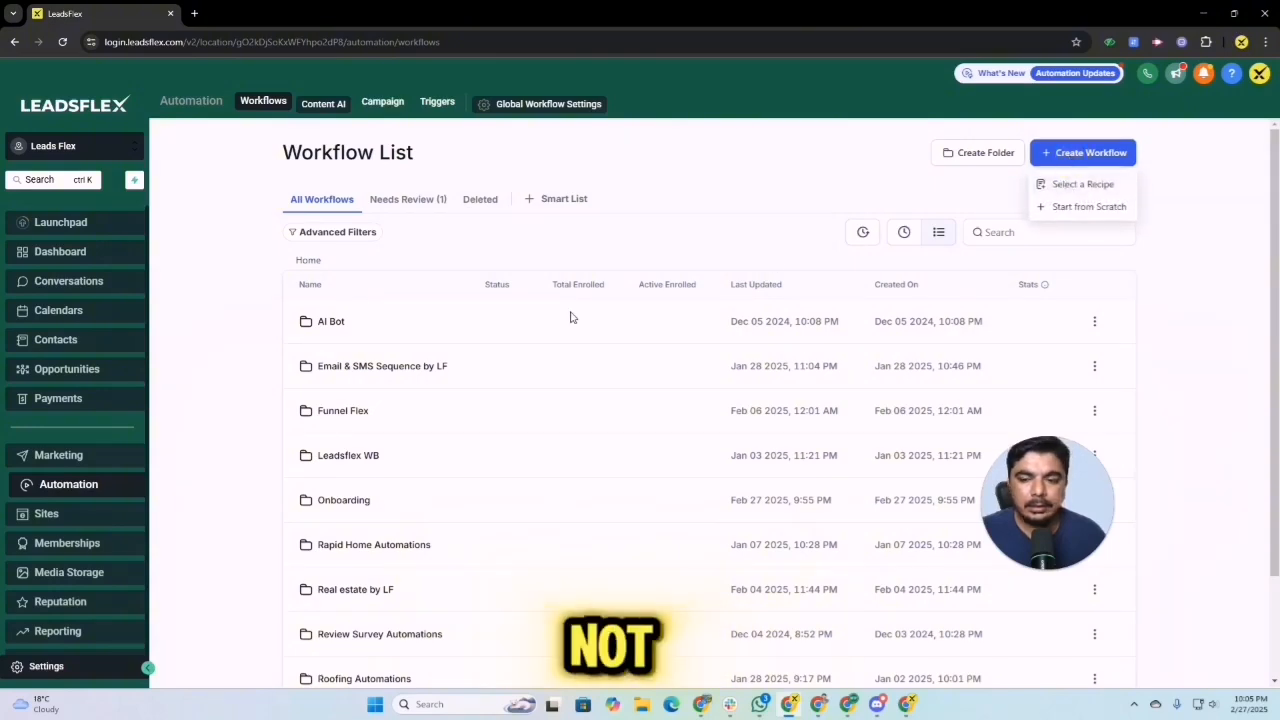
scroll(903, 594, down, 2)
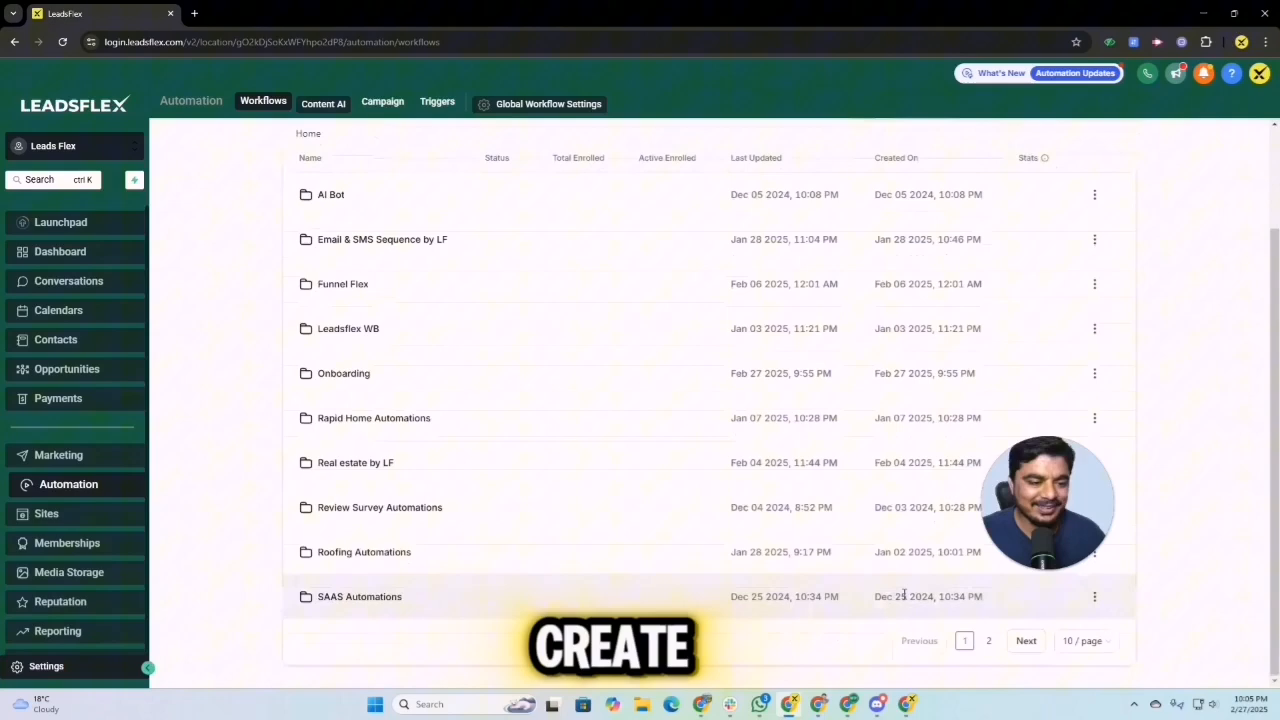
click(1026, 640)
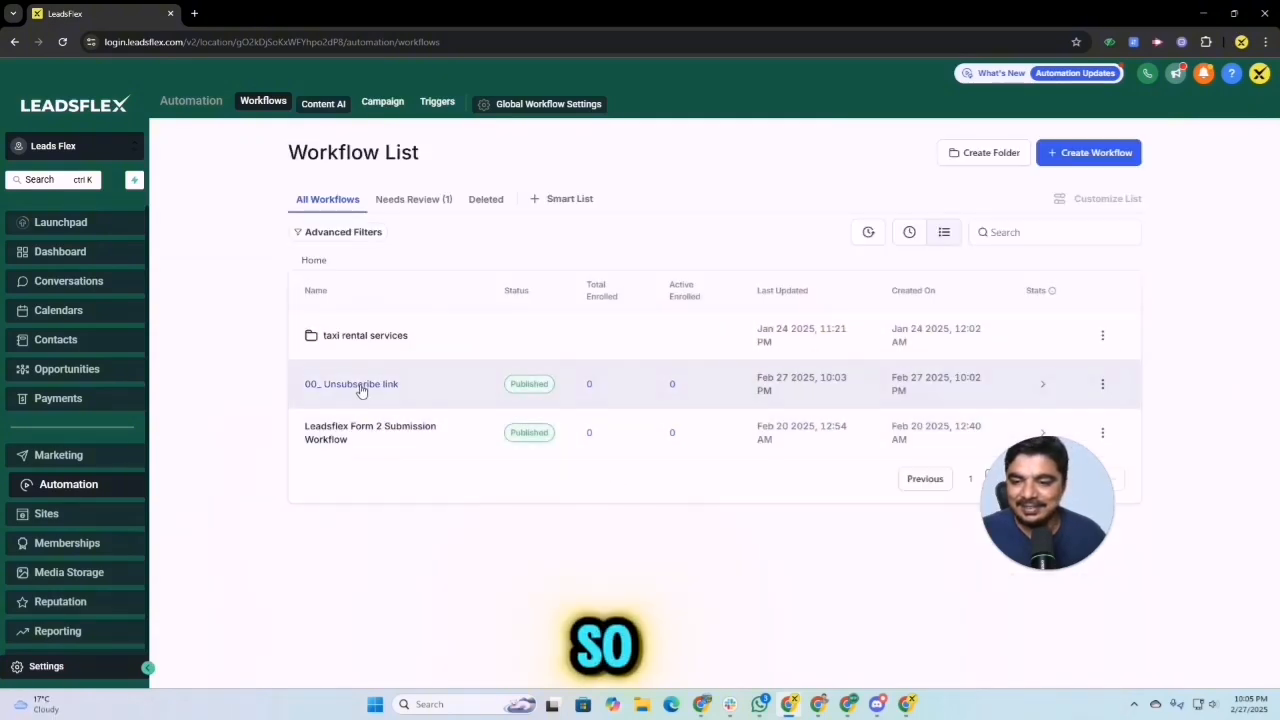
click(363, 389)
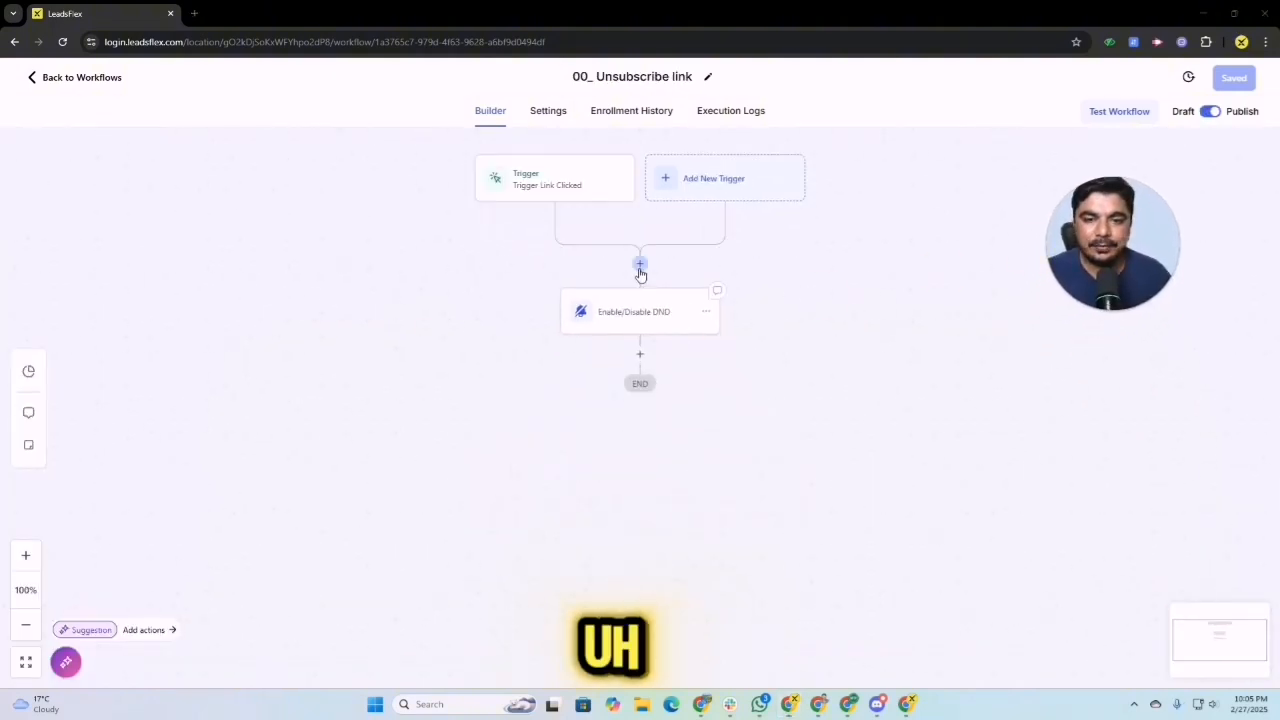
Step: Add a Send Email action between the Trigger Link Clicked trigger and the Enable/Disable DND action
click(640, 265)
text(s)
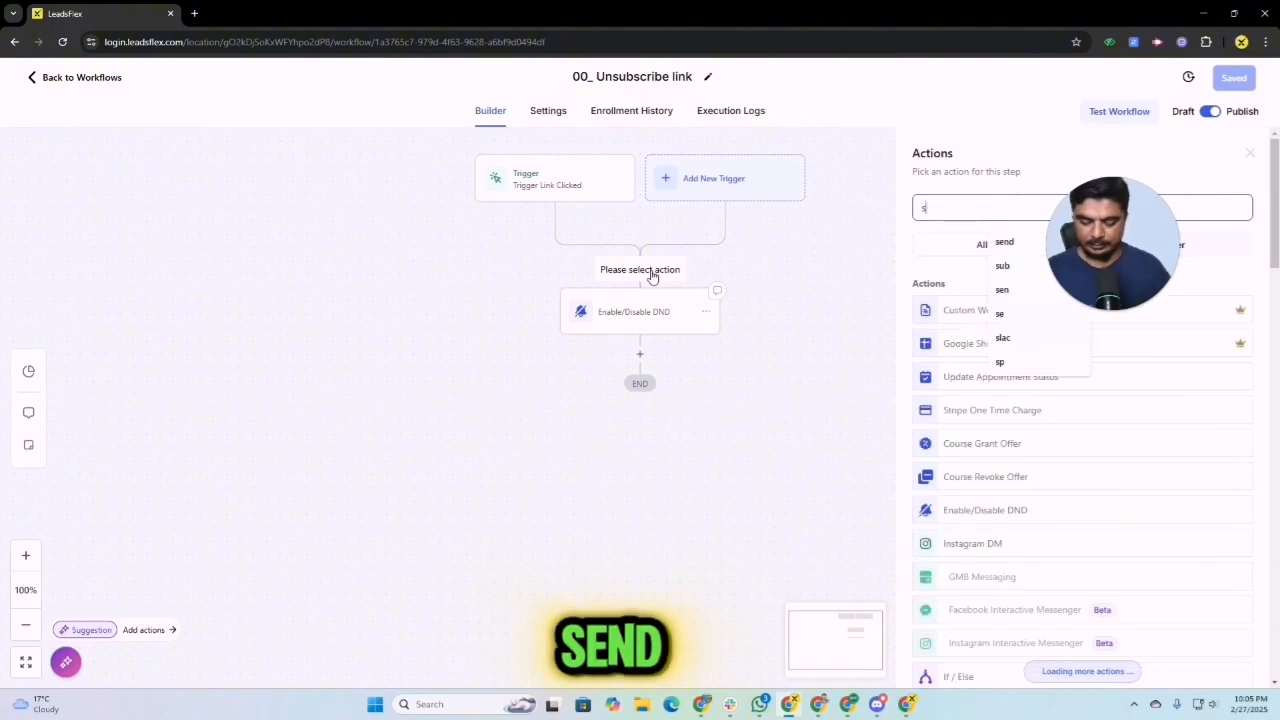
text(e)
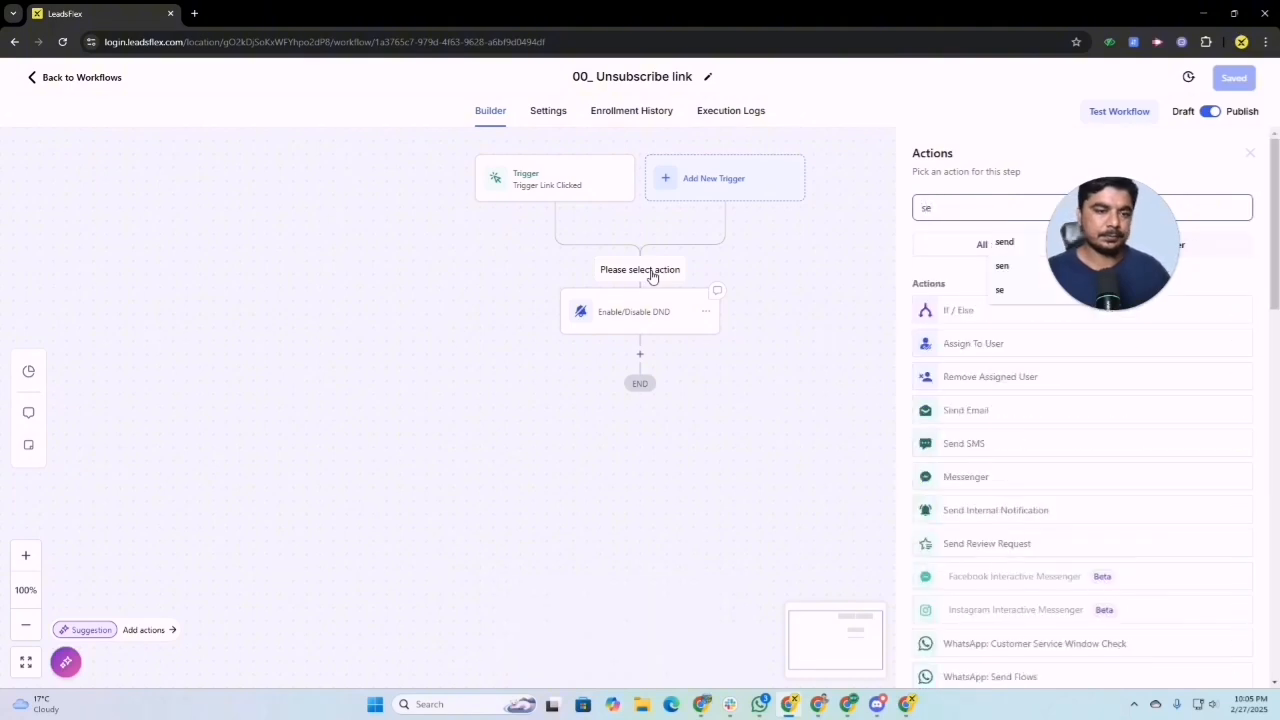
click(948, 410)
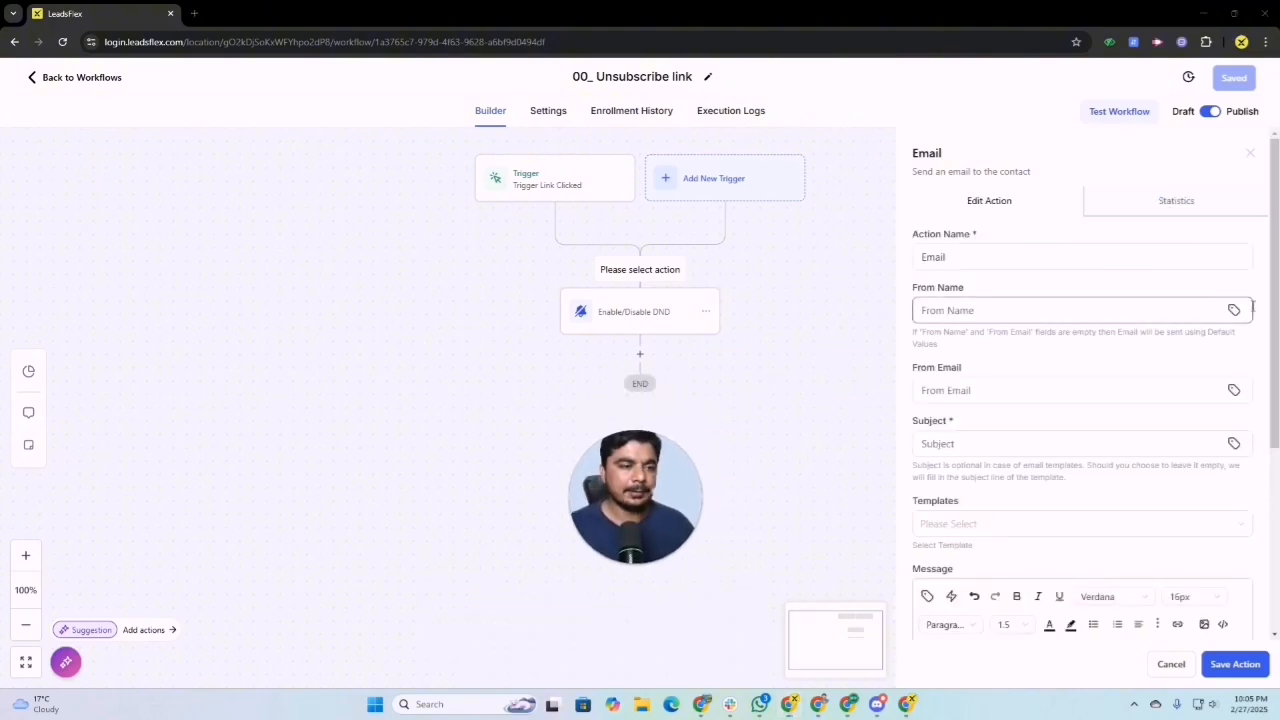
Step: Set the email action's From Name to {{user.name}} and its From Email to {{user.email}}
click(1235, 311)
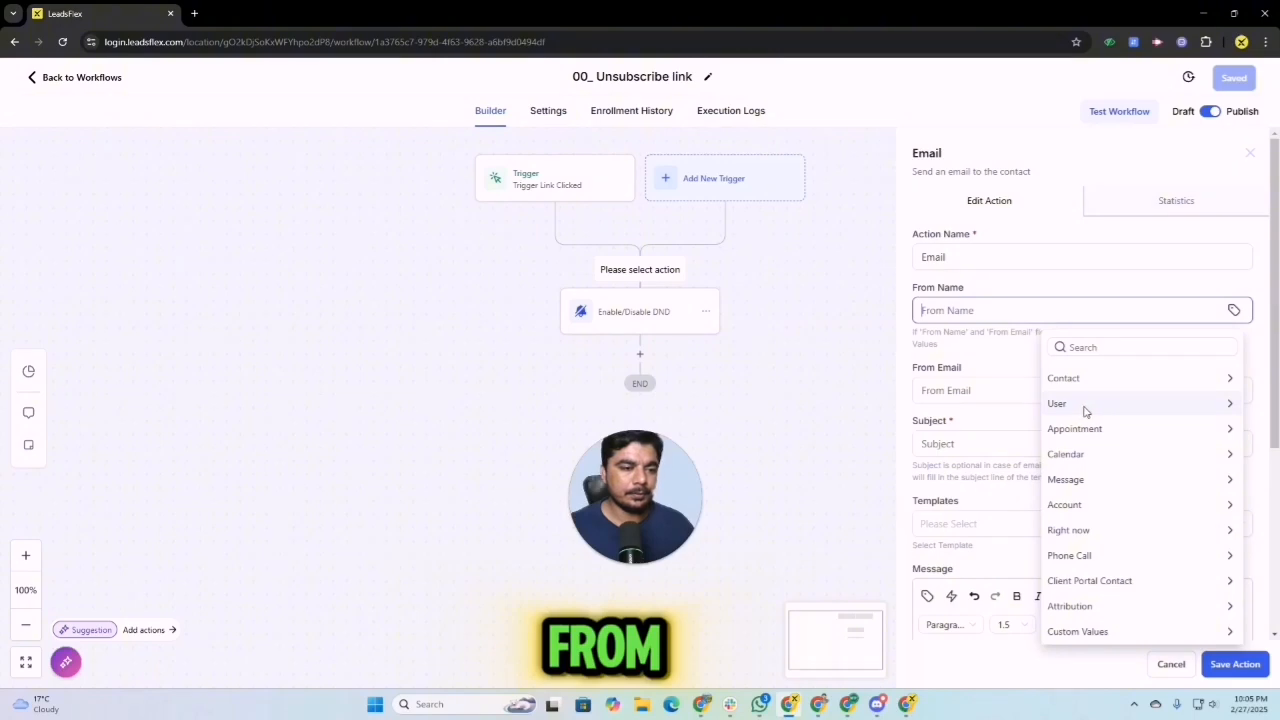
click(1085, 407)
click(1077, 400)
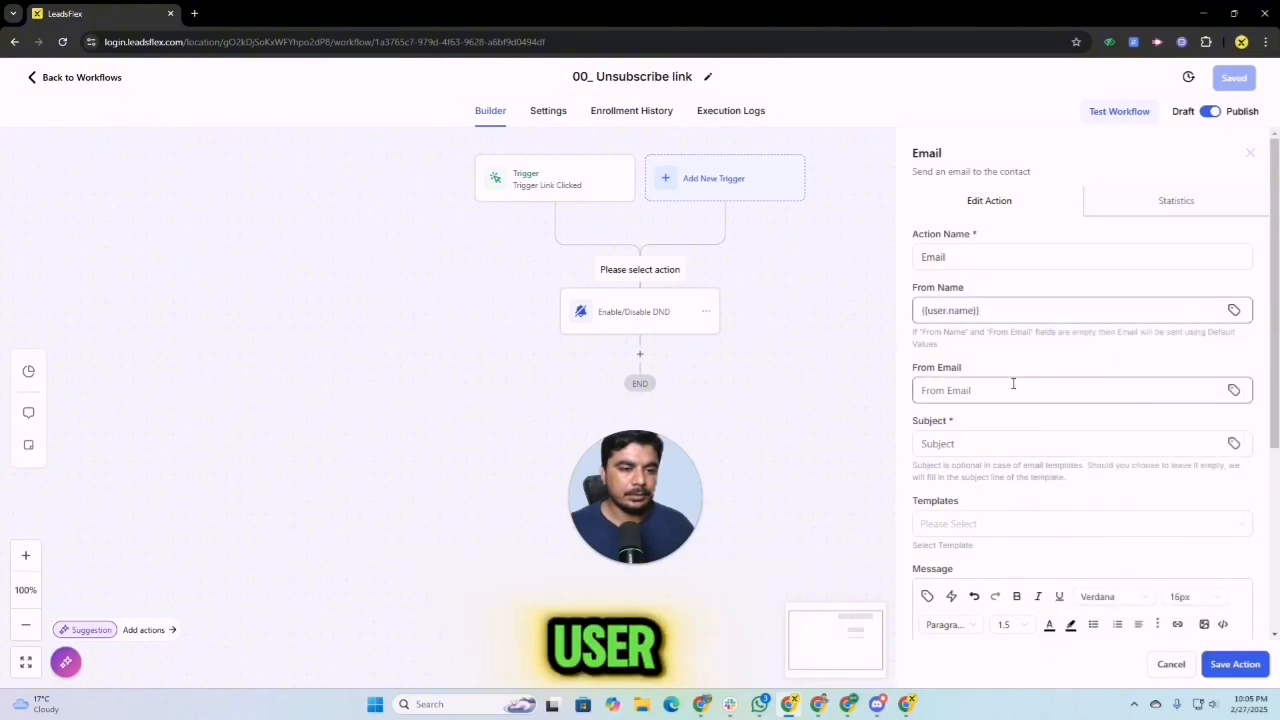
click(1013, 383)
click(1023, 423)
click(991, 443)
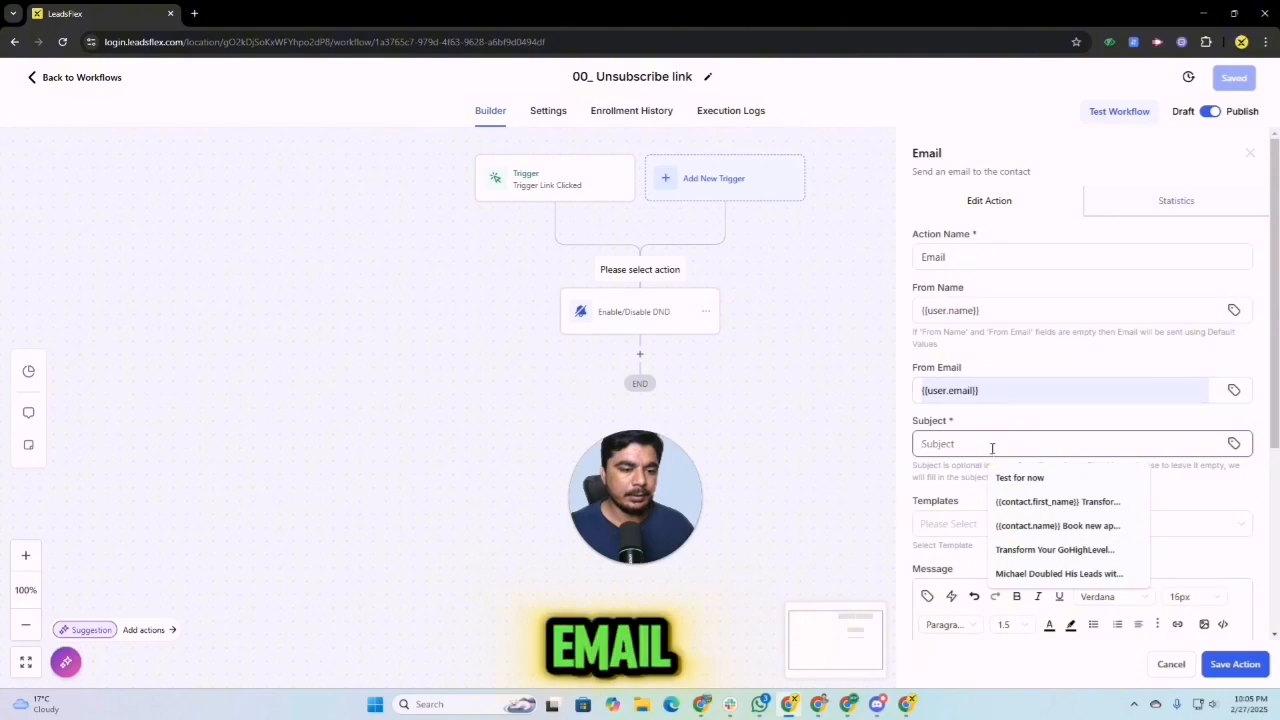
Step: Choose the "Trigger link unsubscribe test" template for the email action and set its subject to "Test for now"
click(948, 521)
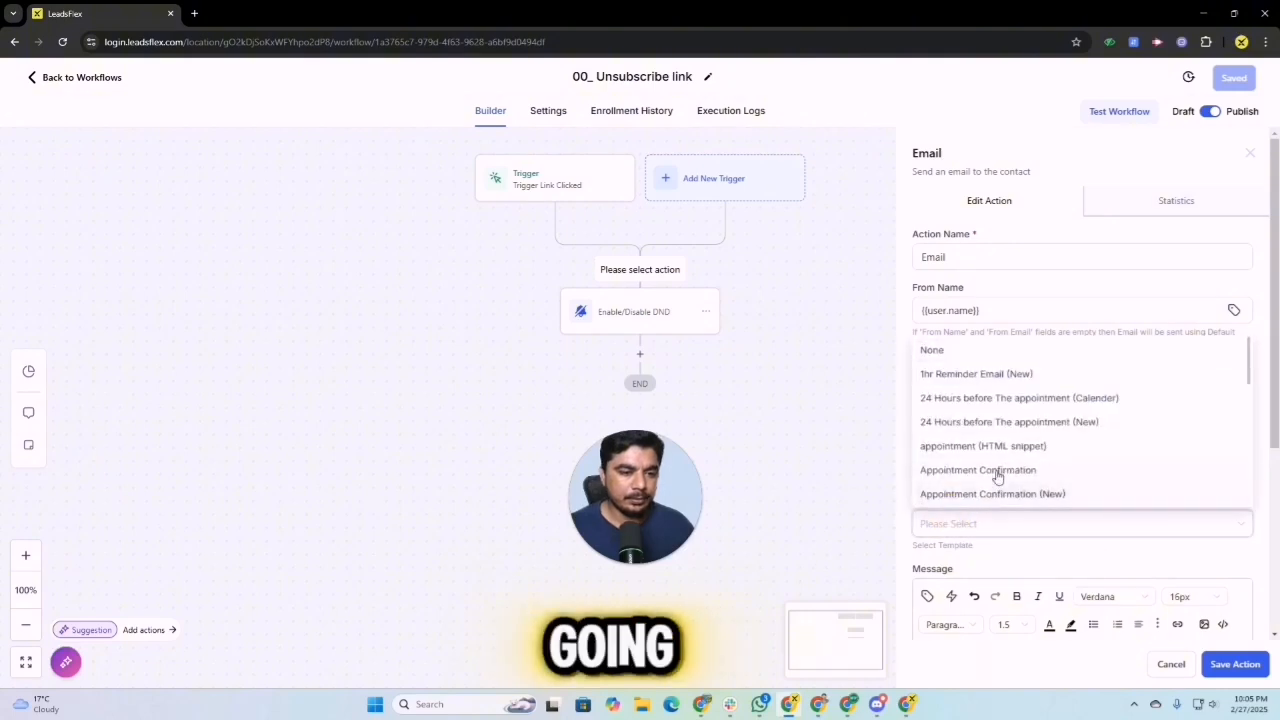
scroll(1020, 472, down, 2)
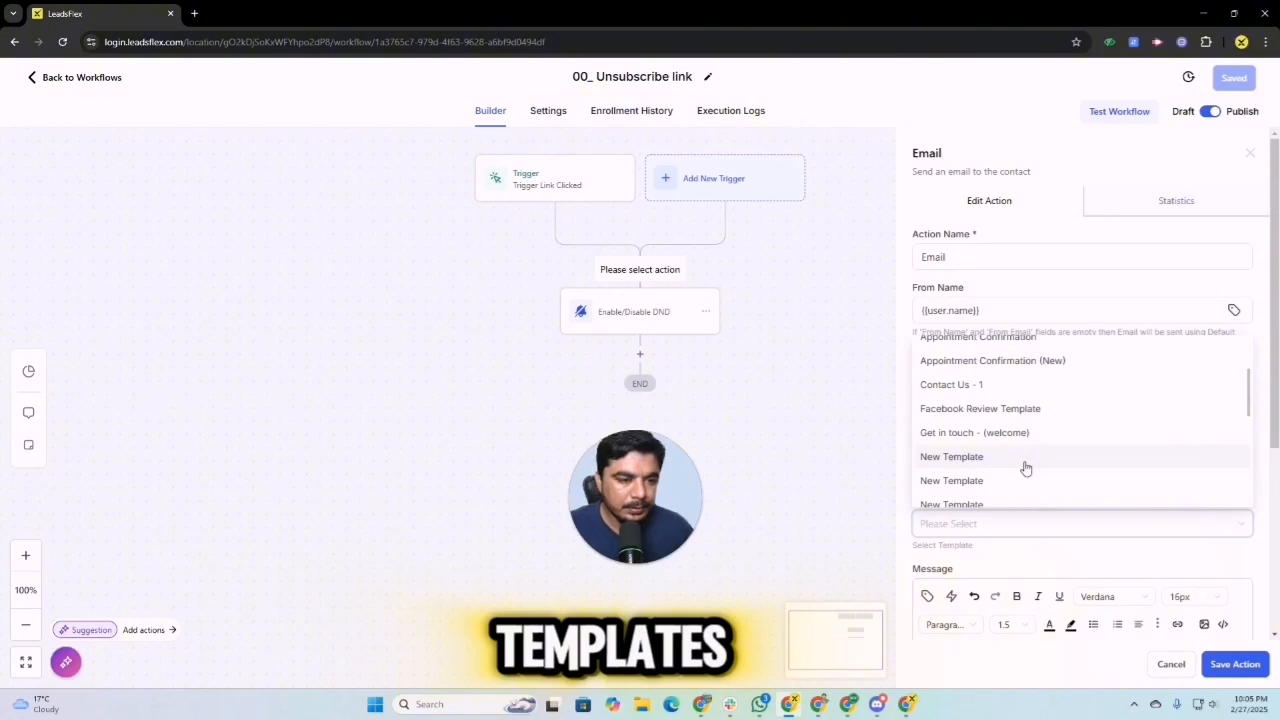
scroll(1025, 468, down, 3)
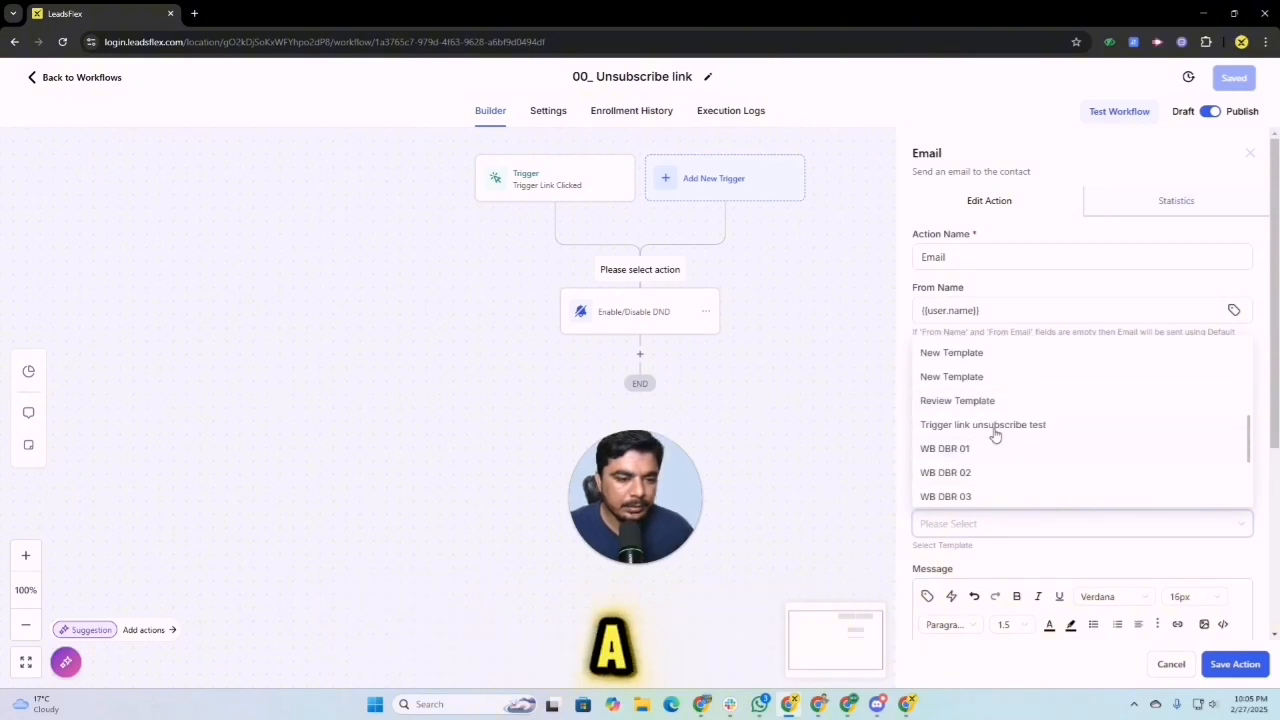
click(994, 430)
scroll(960, 505, down, 2)
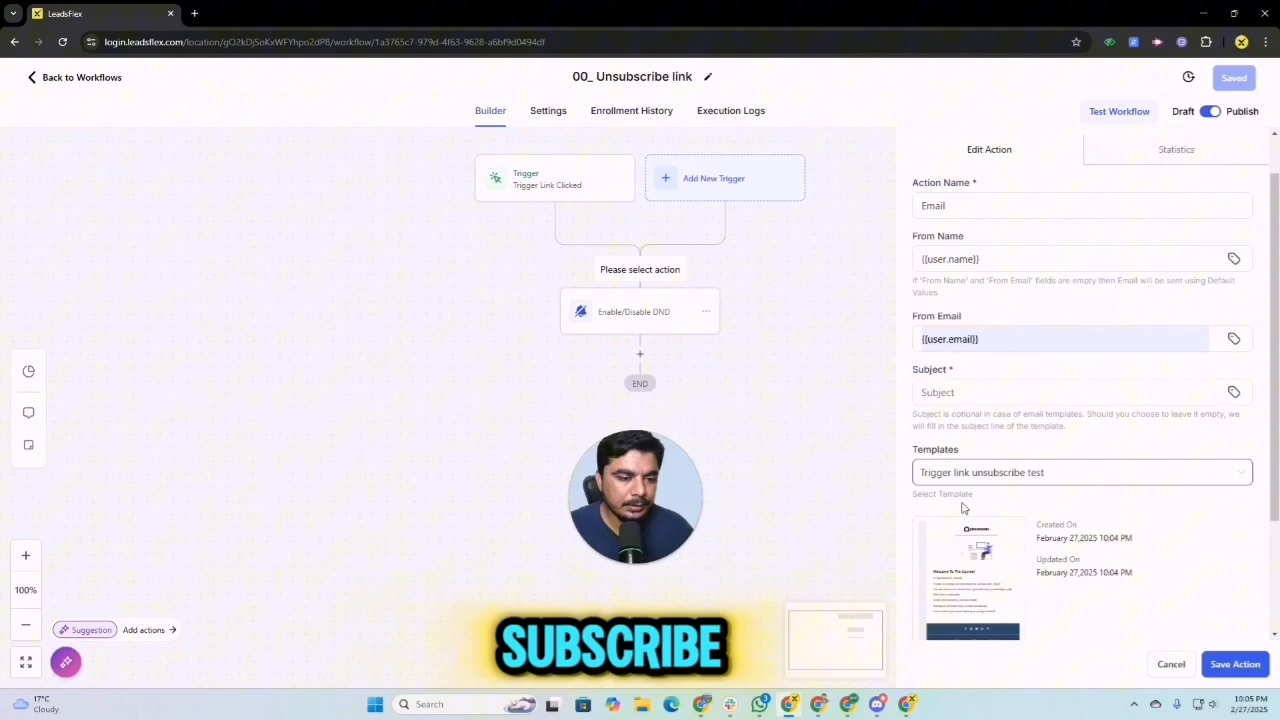
click(964, 376)
click(1020, 410)
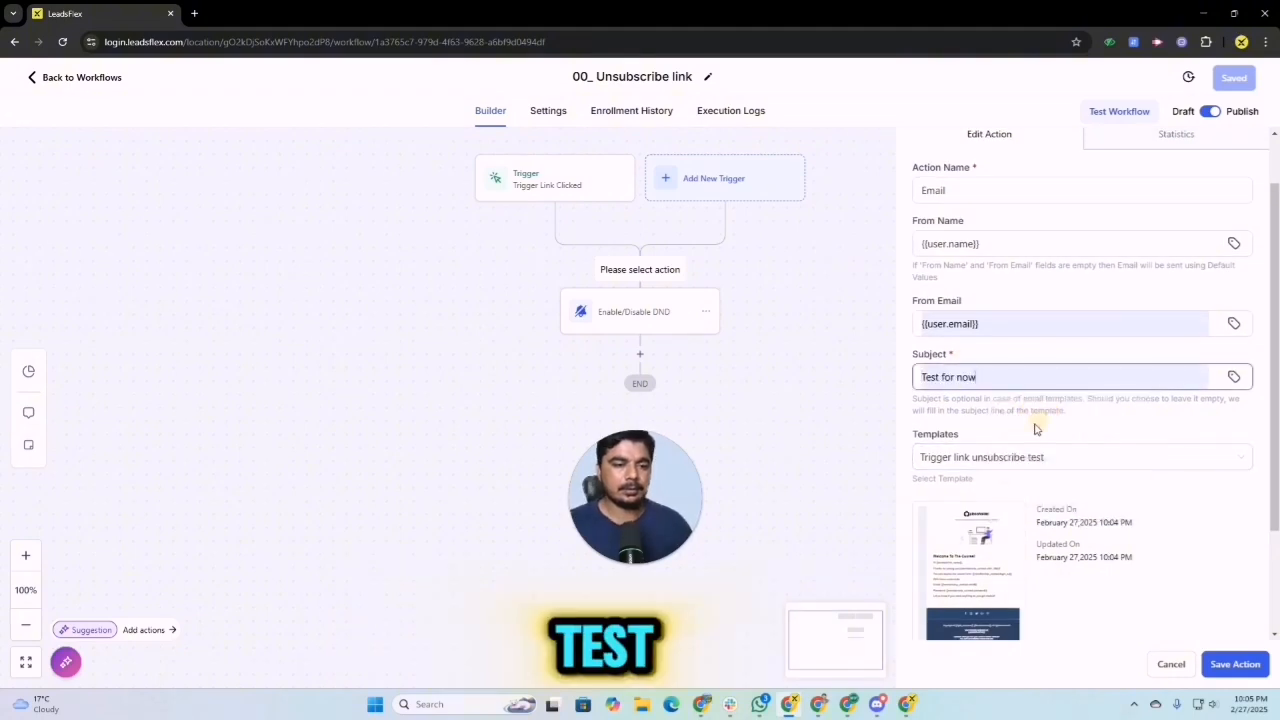
Step: Enter the recipient's address as the test email and send the test mail
scroll(980, 450, down, 3)
click(969, 597)
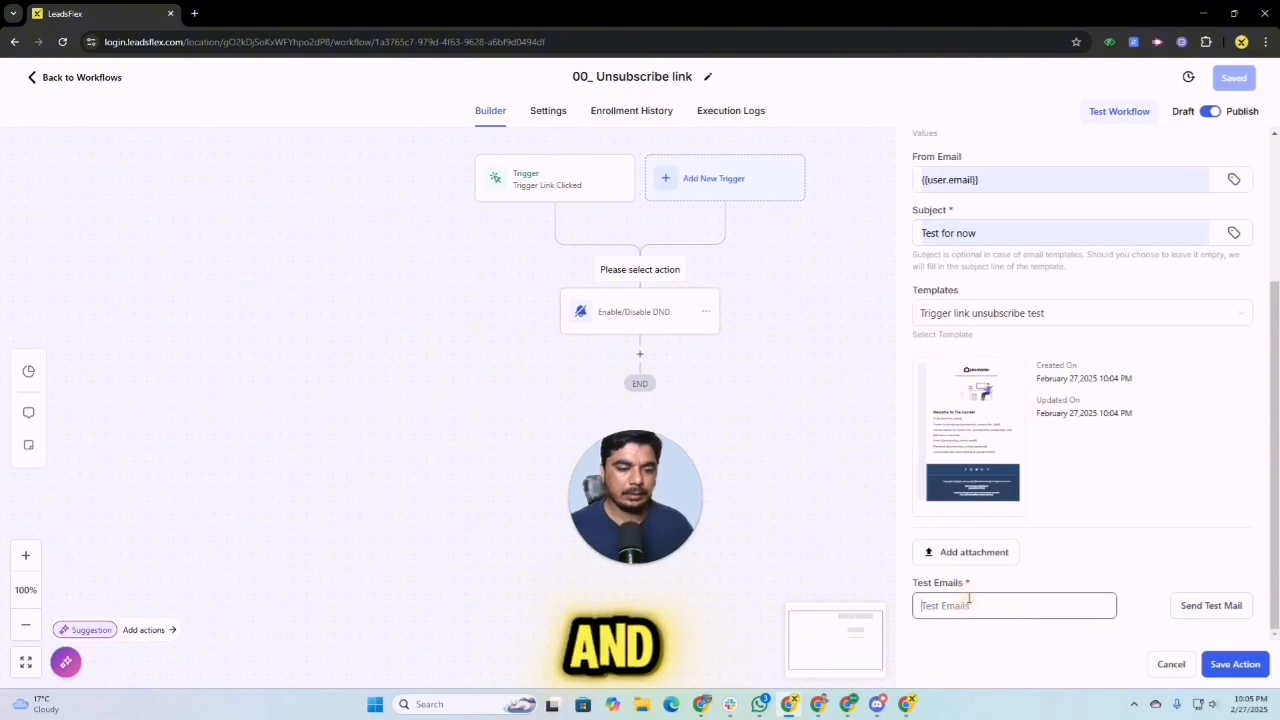
text(c3as)
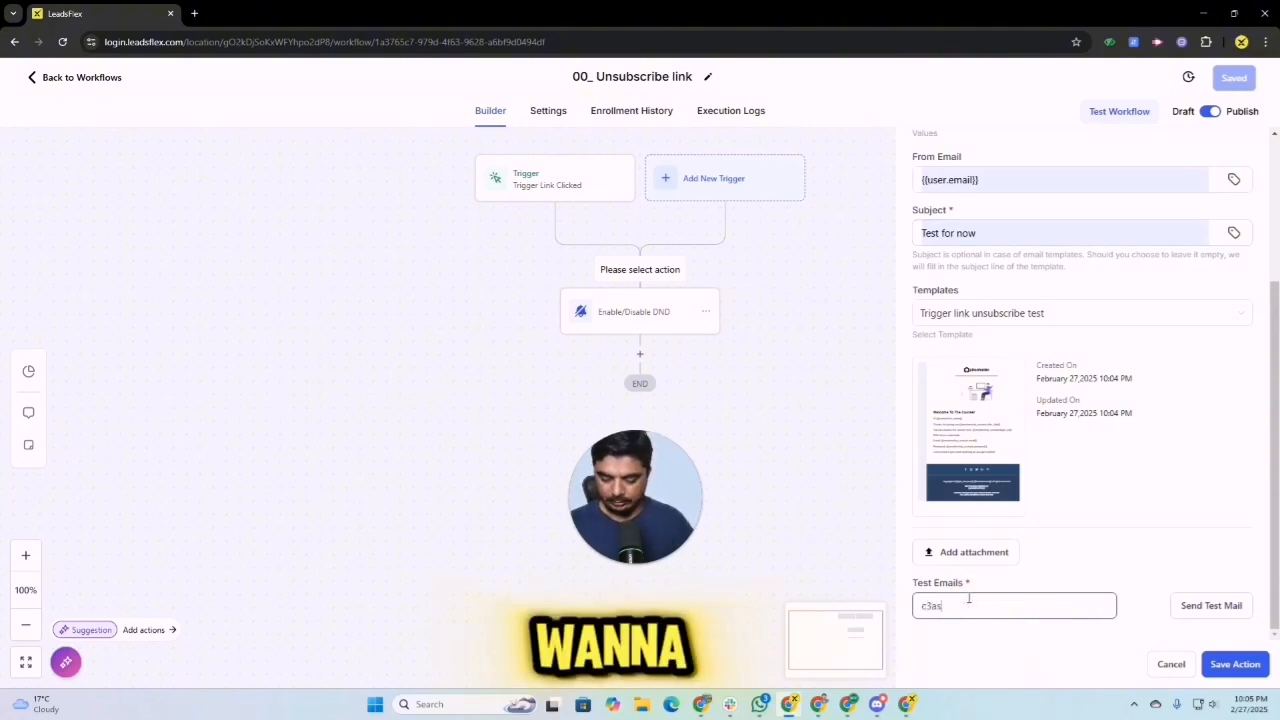
text(l)
key(BackSpace)
key(BackSpace)
key(BackSpace)
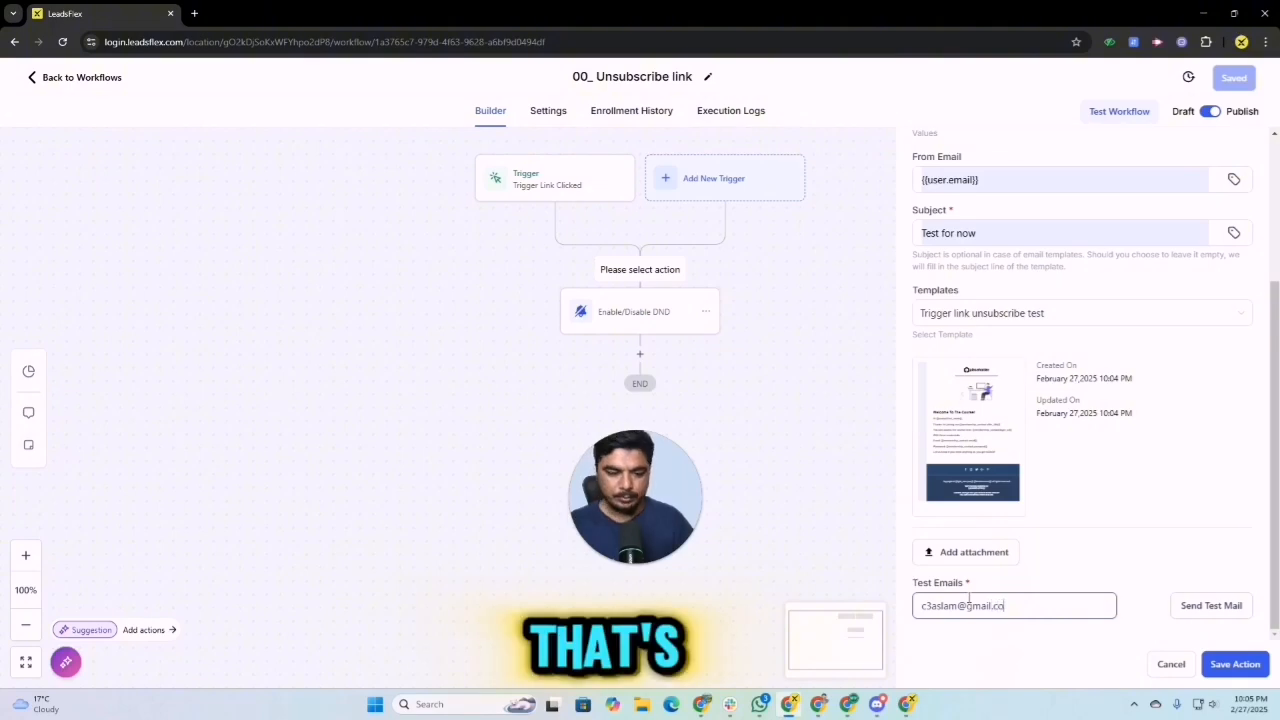
click(1205, 605)
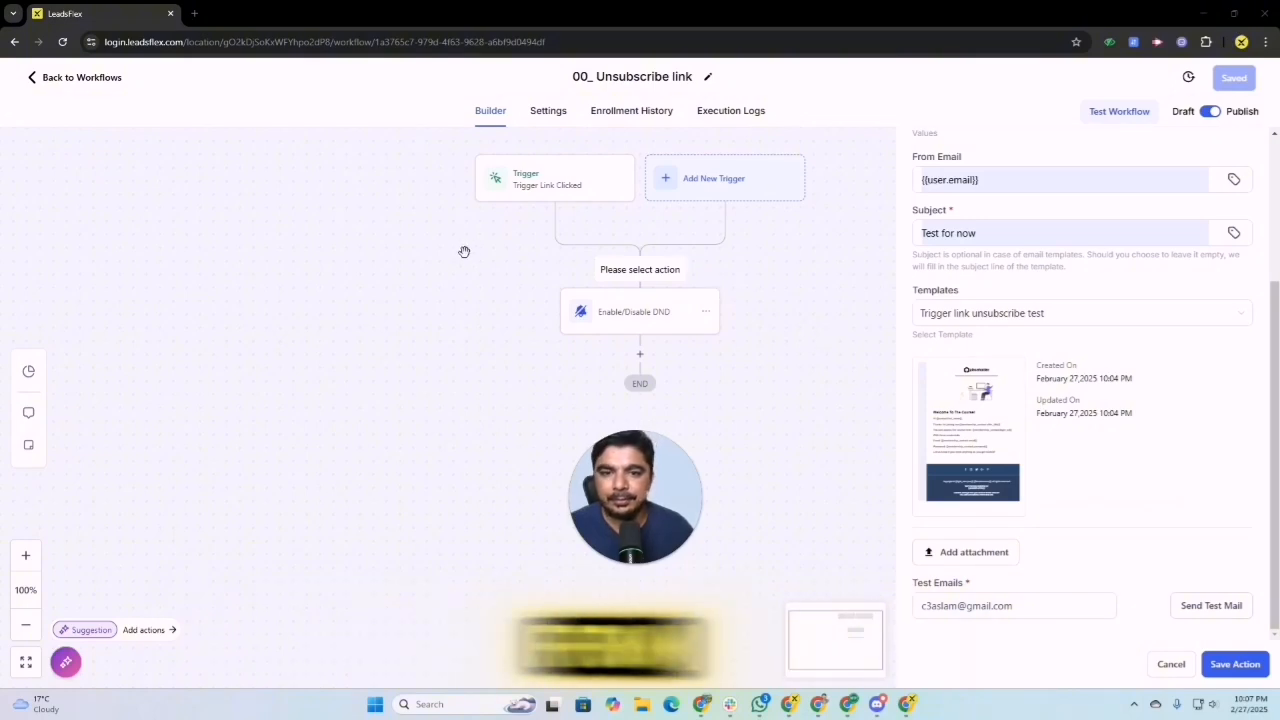
Step: Open the leadsflex.com website in a new browser tab and dismiss the WhatsApp notification
click(194, 13)
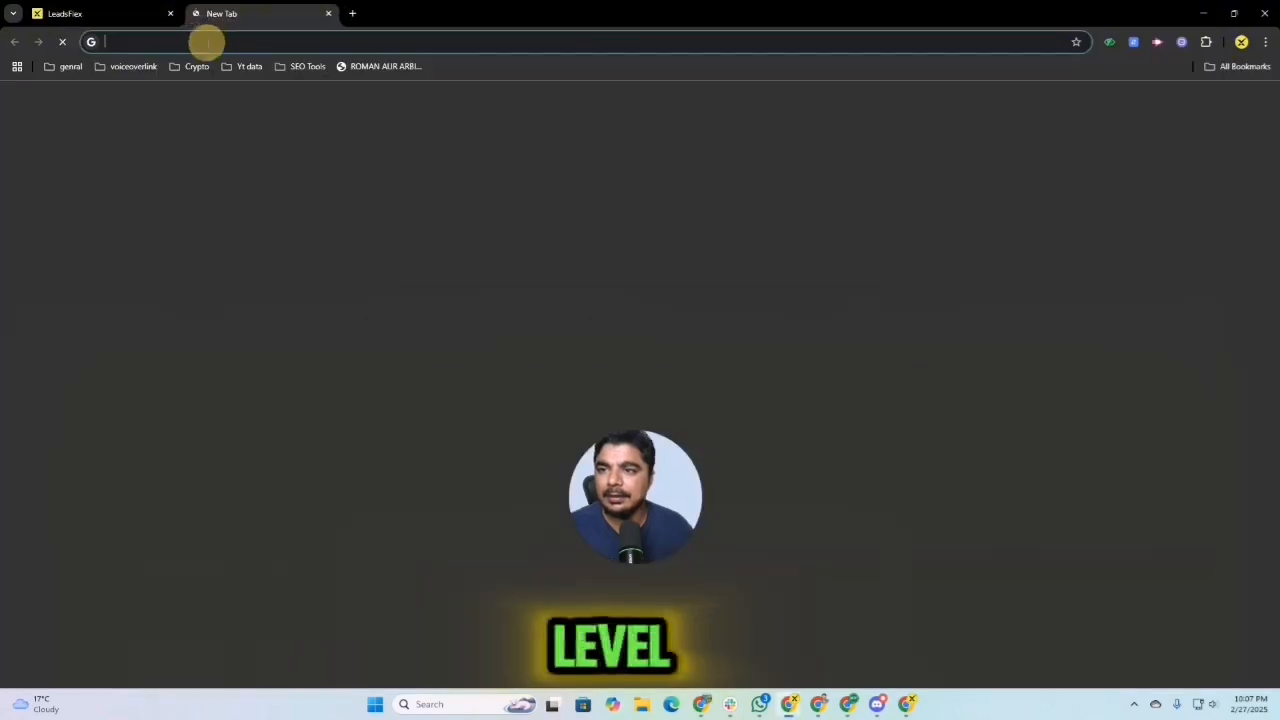
click(206, 41)
text(leads)
key(Return)
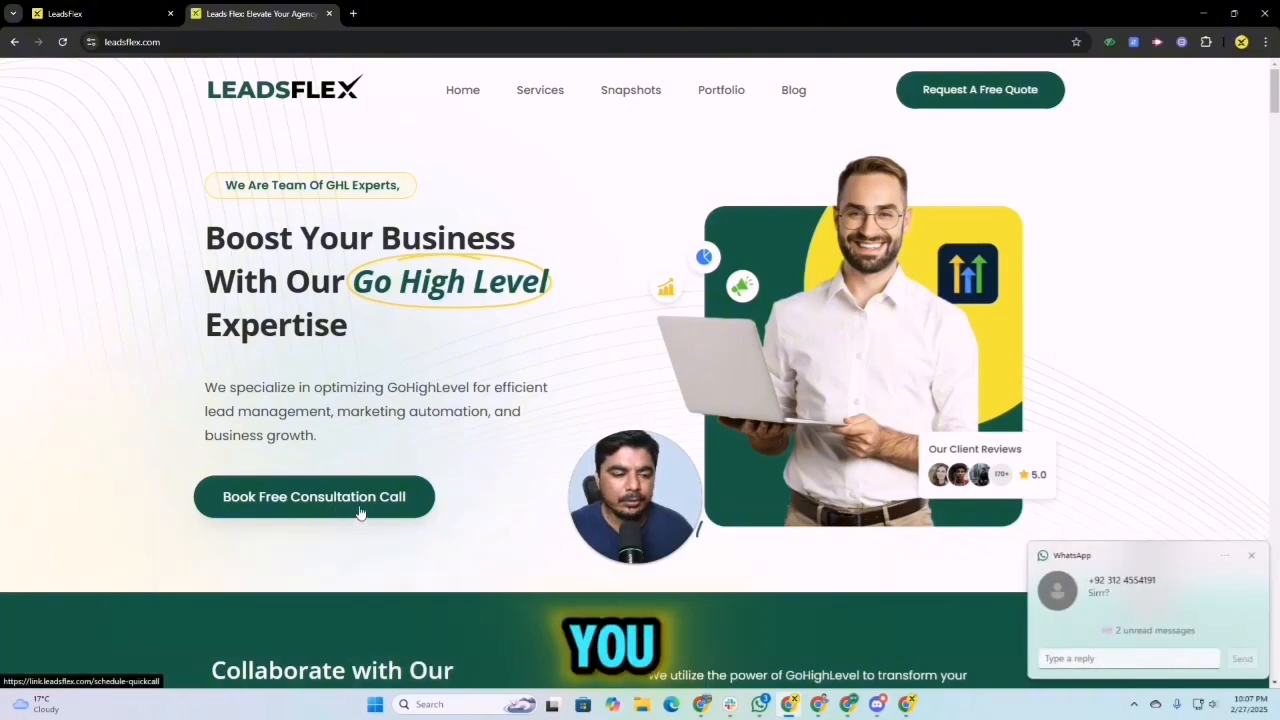
click(1252, 556)
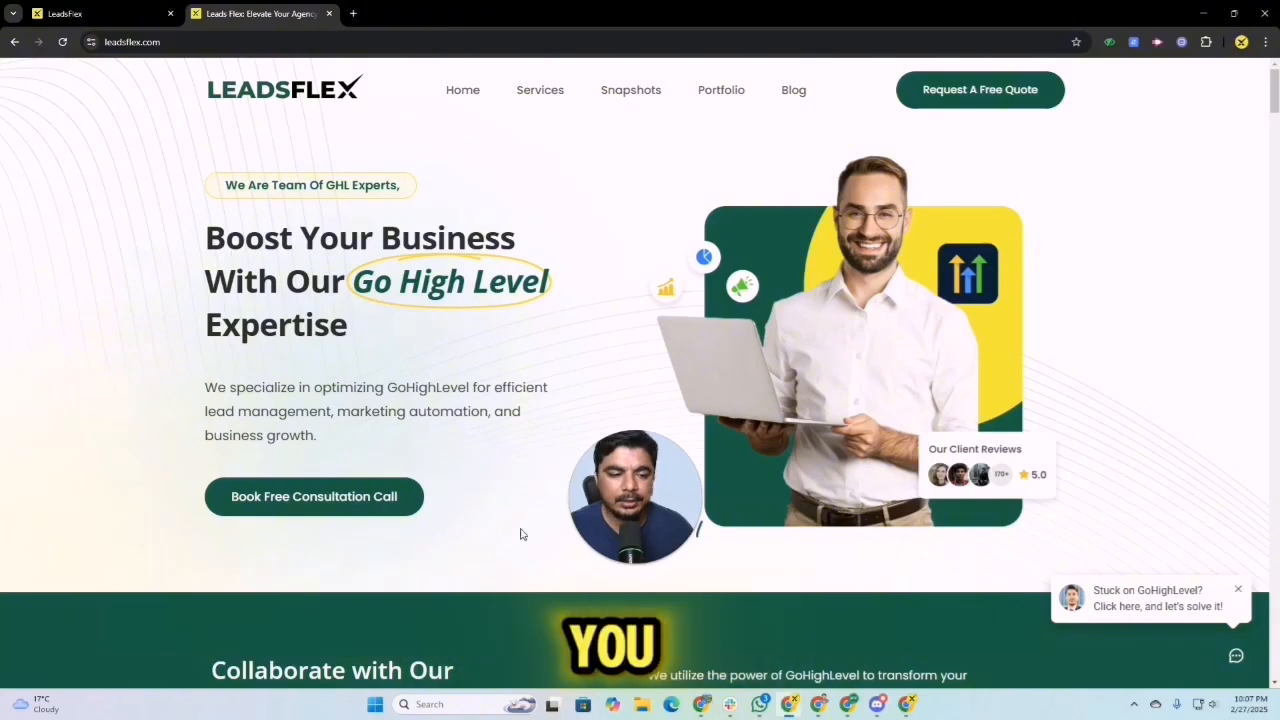